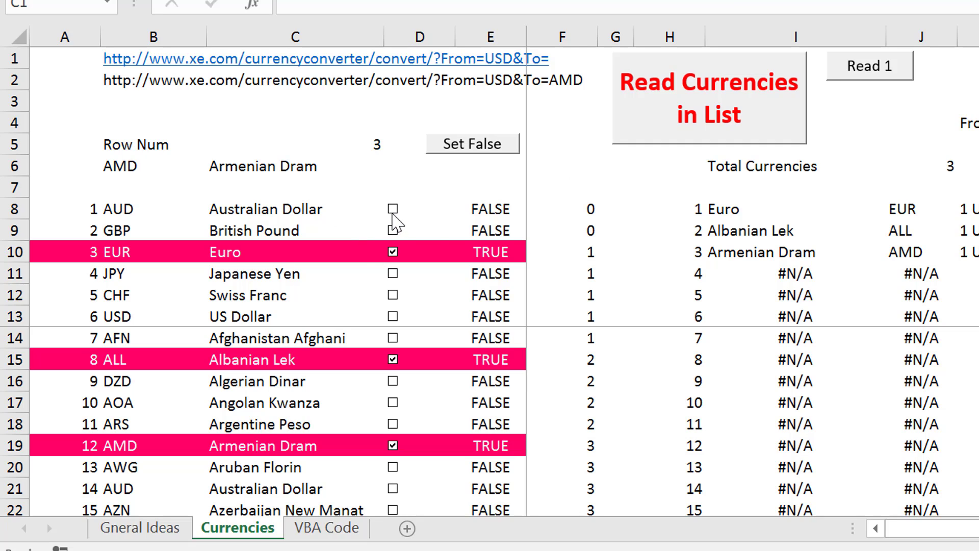
- Select the British Pound in the currency list by ticking its checkbox
left_click(393, 226)
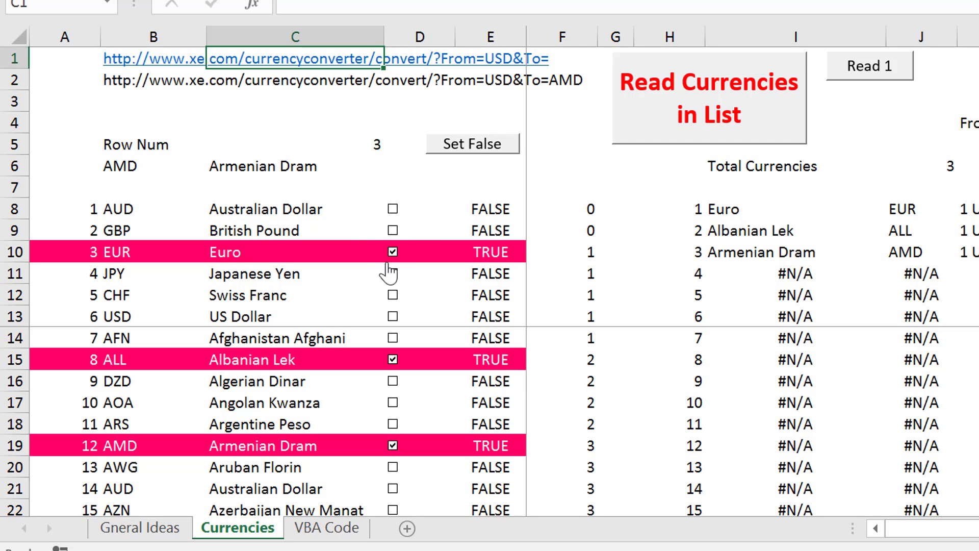
left_click(392, 231)
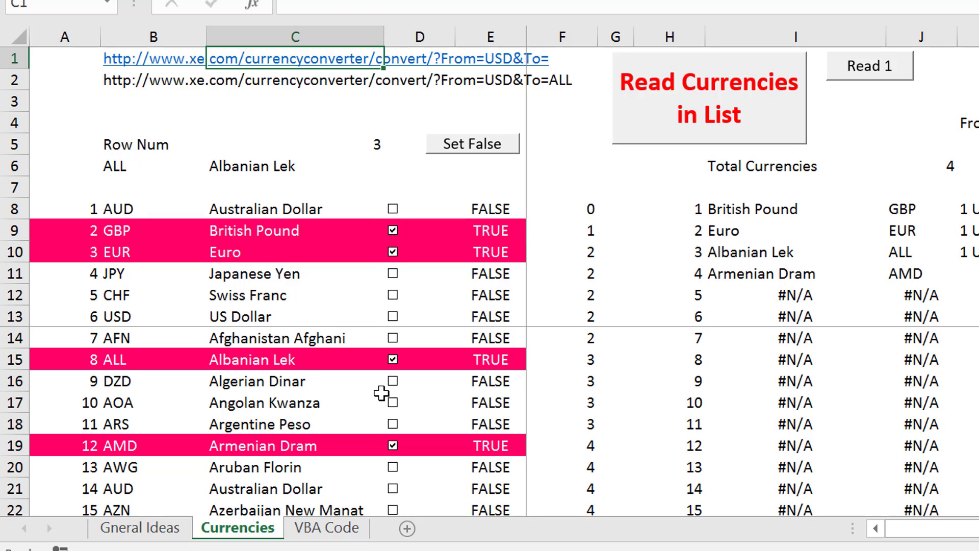
left_click(382, 396)
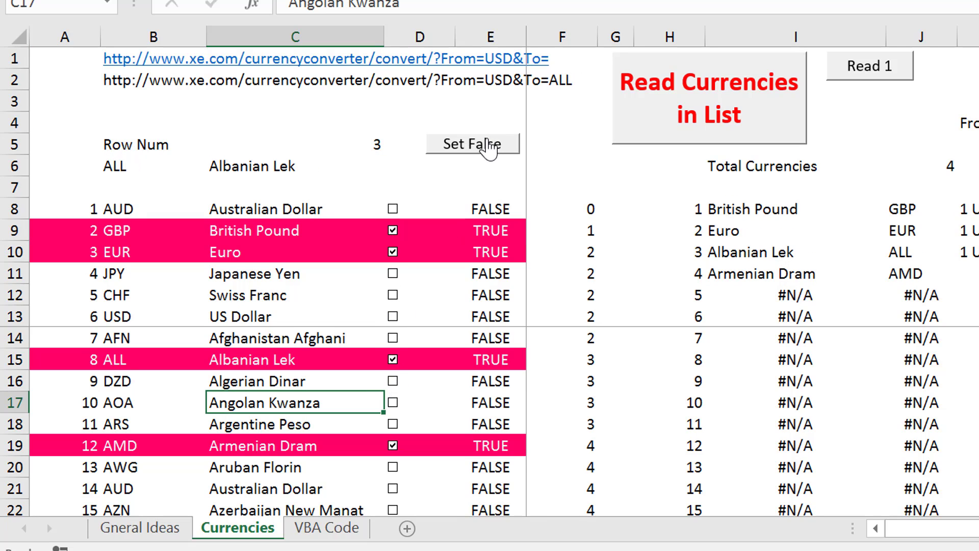
- Reset all currency selections to false, and tick Australian Dollar, Albanian Lek, Armenian Dram and the second Australian Dollar entry in row 21
left_click(484, 145)
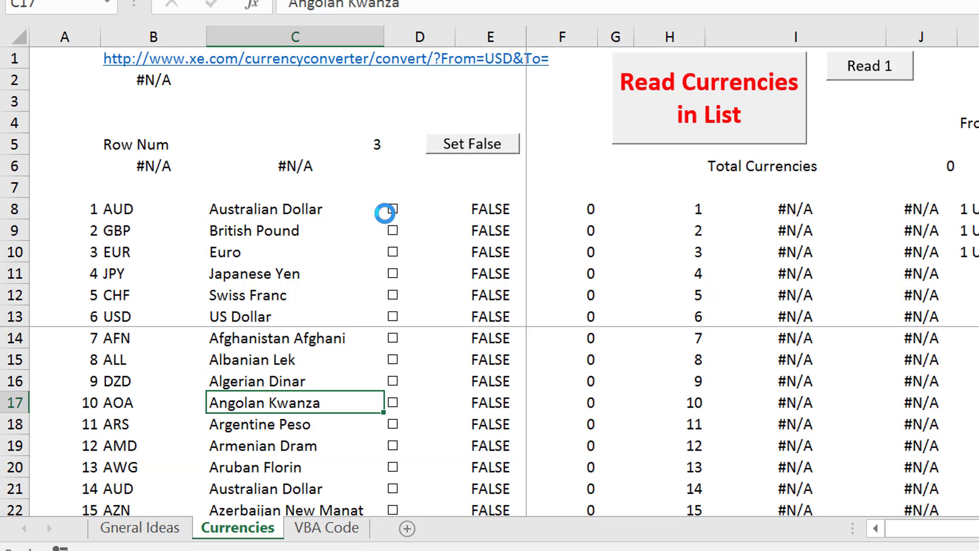
left_click(397, 215)
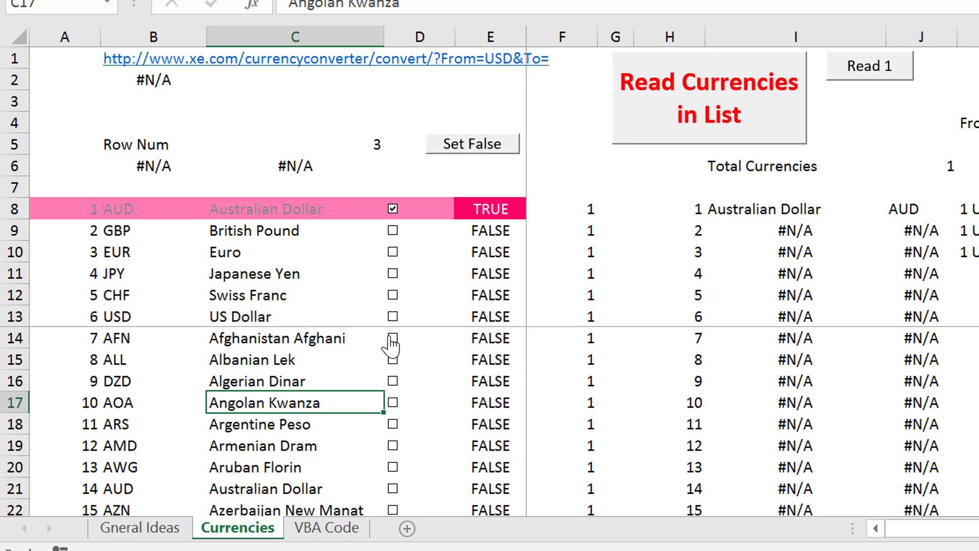
left_click(393, 359)
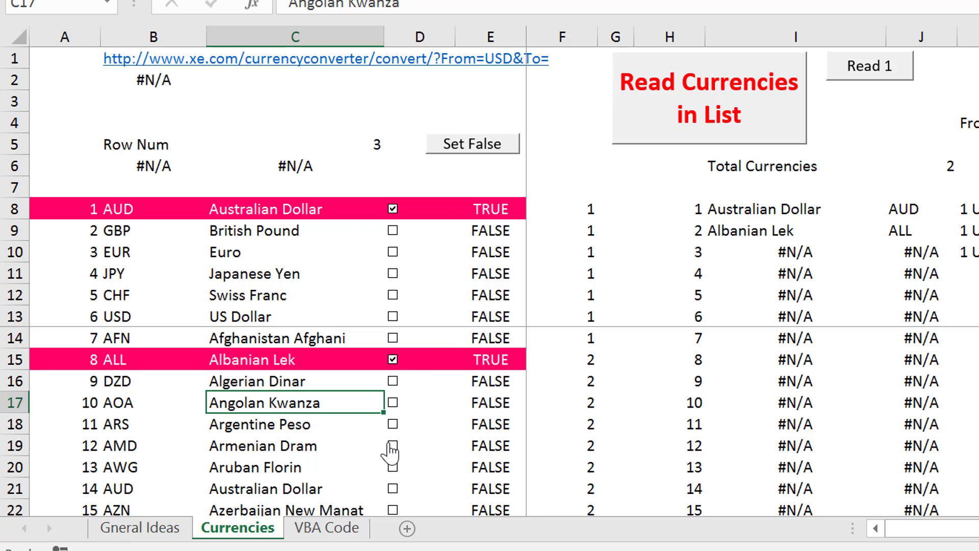
left_click(393, 445)
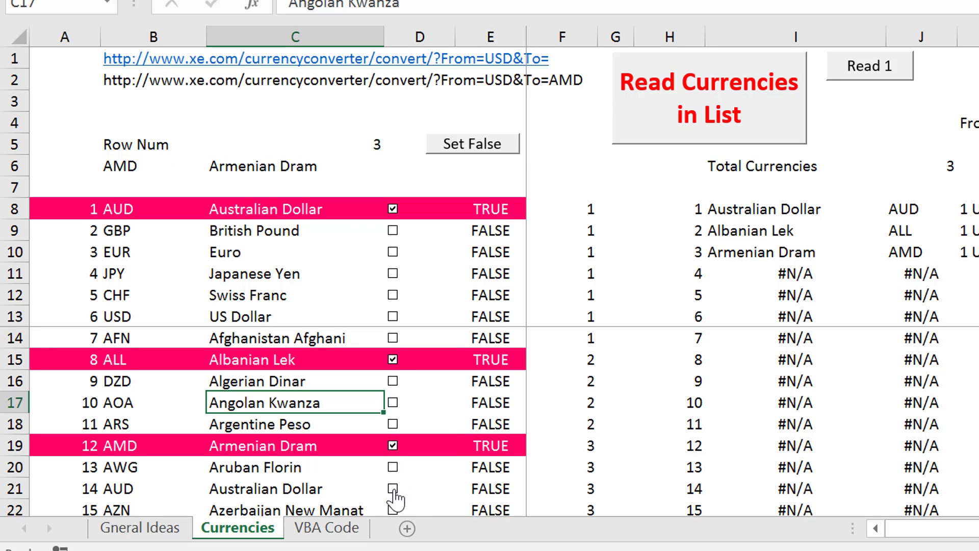
left_click(392, 487)
- Run the Read Currencies in List macro for the selected currencies and accept its message
left_click(686, 104)
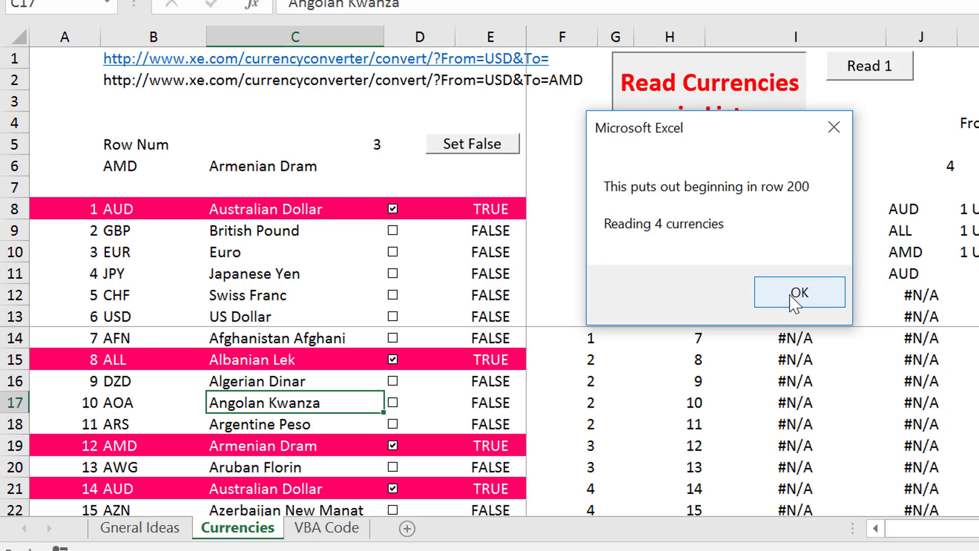
left_click(780, 291)
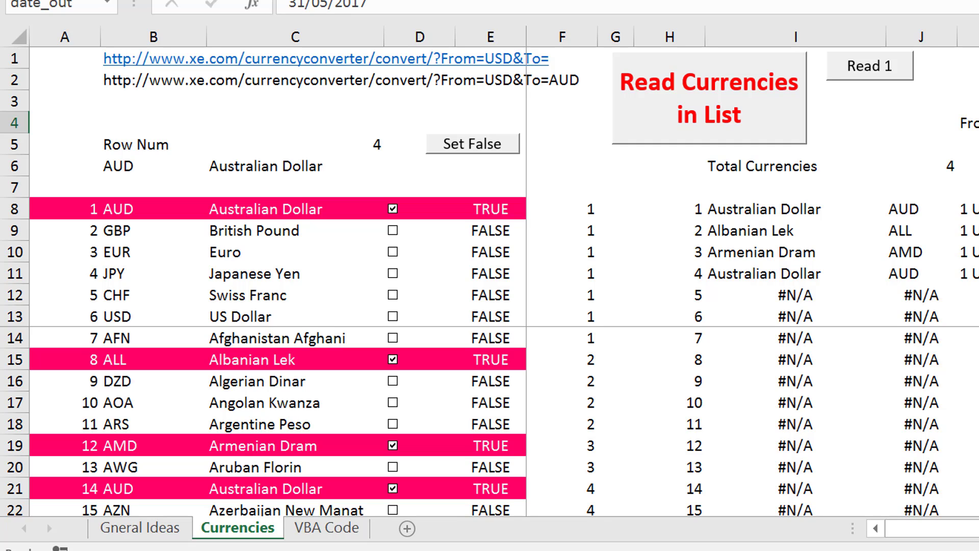
- Review the all_currencies macro text on the VBA Code sheet and return to the Currencies sheet
key("ctrl+Page_Down")
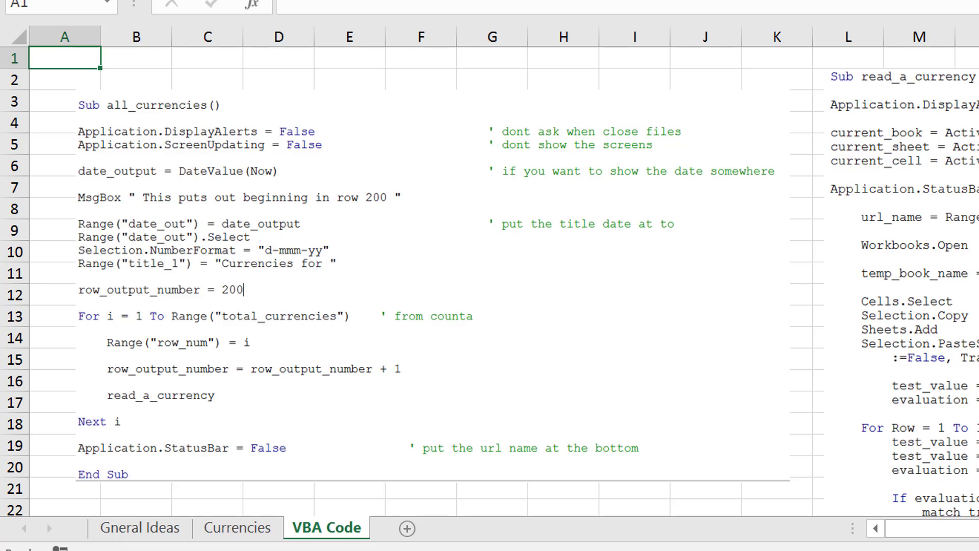
key("ctrl+Page_Up")
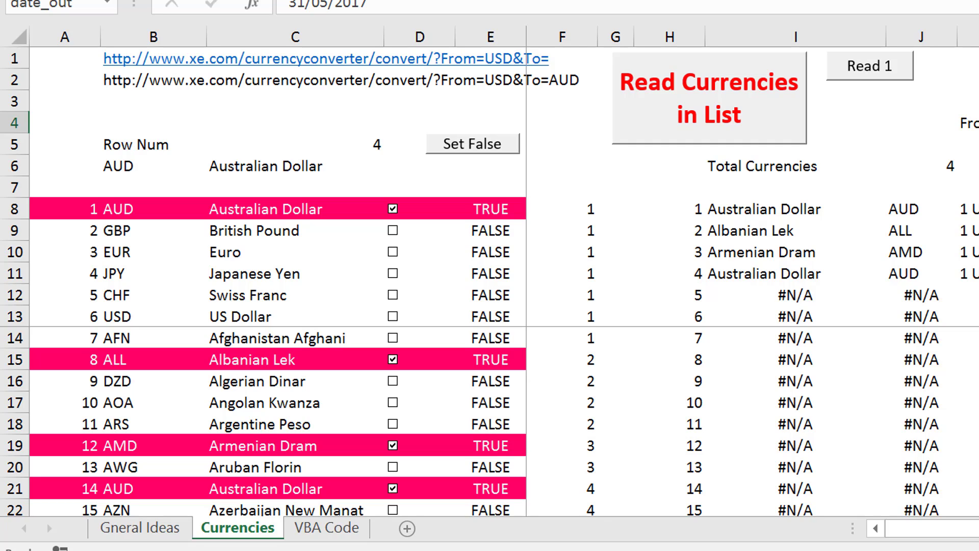
- Examine the currency output cells in column M down to row 12
key("Down")
key("Down")
key("Down")
key("Down")
key("Down")
key("Down")
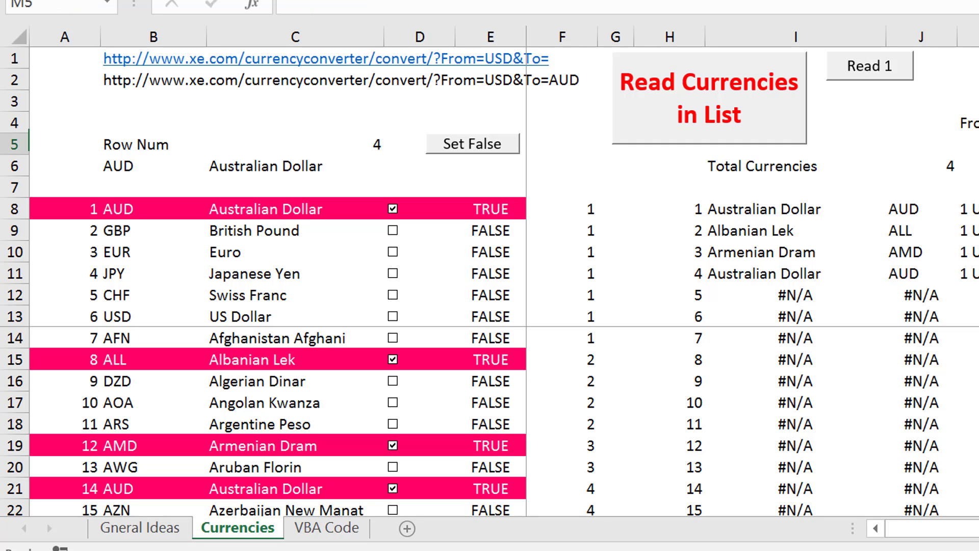
key("Down")
key("Down")
key("Down")
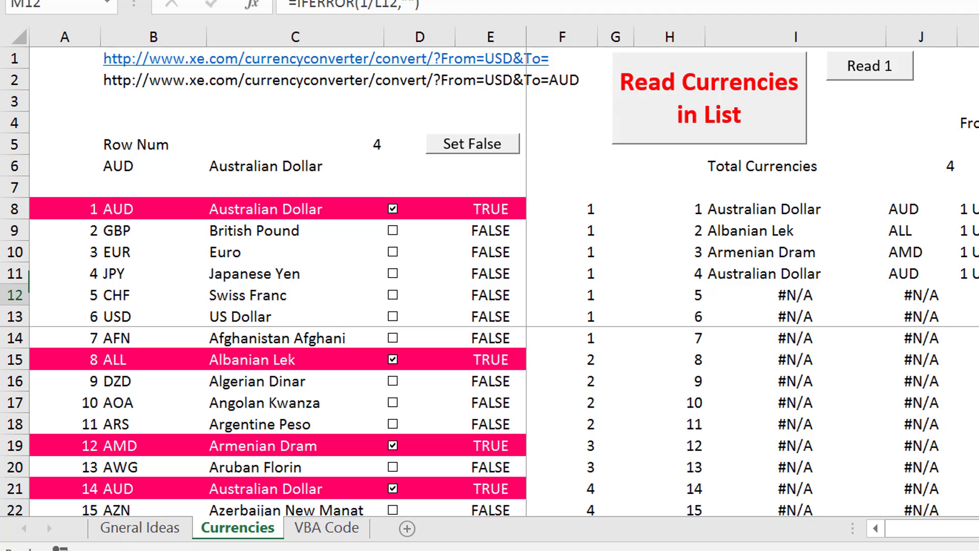
- Look through the numbered currency list from column A down to row 27 and return to the first currency's code
key("Left")
key("Left")
key("Left")
key("Left")
key("Left")
key("Left")
key("Left")
key("Left")
key("Left")
key("Left")
key("Left")
key("Left")
key("Down")
key("Down")
key("Down")
key("Down")
key("Down")
key("Down")
key("Down")
key("Down")
key("Down")
key("Down")
key("Down")
key("Down")
key("Down")
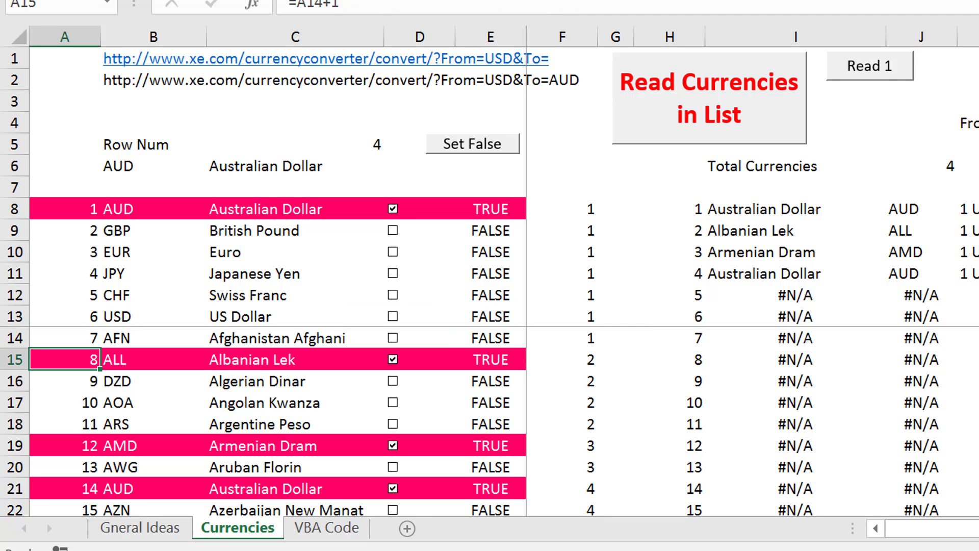
key("Down")
key("Down")
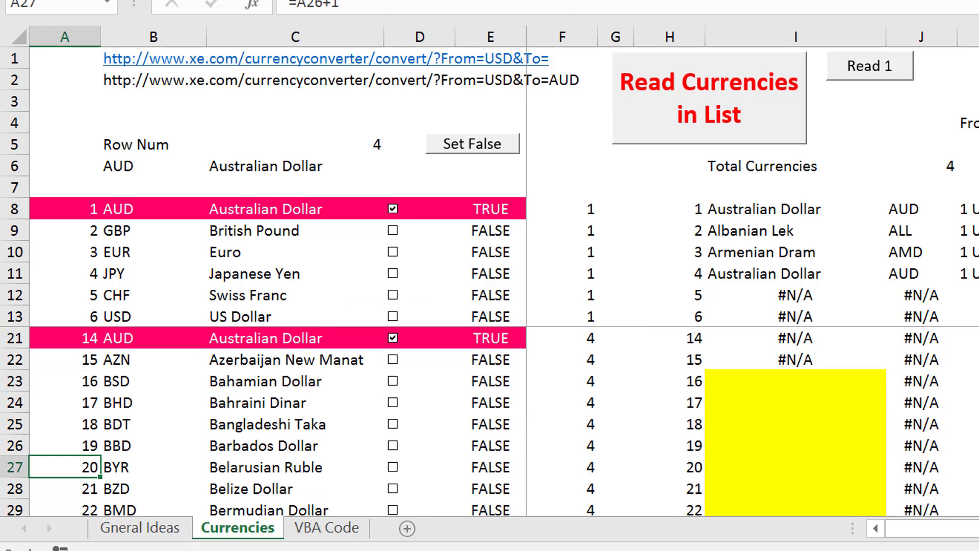
key("Up")
key("Up")
key("Up")
key("Up")
key("Up")
key("Up")
key("Up")
key("Up")
key("Up")
key("Up")
key("Up")
key("Up")
key("Up")
key("Up")
key("Up")
key("Up")
key("Up")
key("Up")
key("Up")
key("Up")
key("Up")
key("Up")
key("Up")
key("Up")
key("Up")
key("Up")
key("Up")
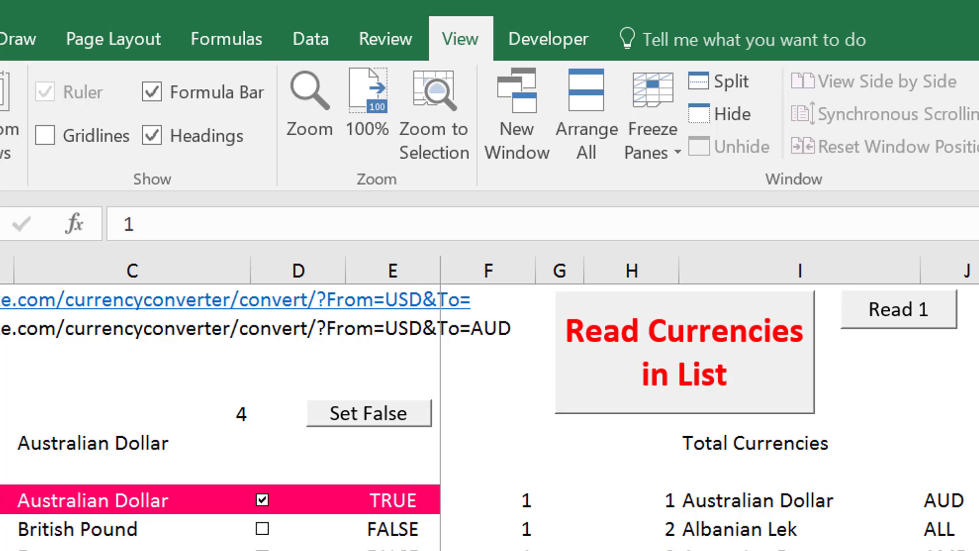
key("Right")
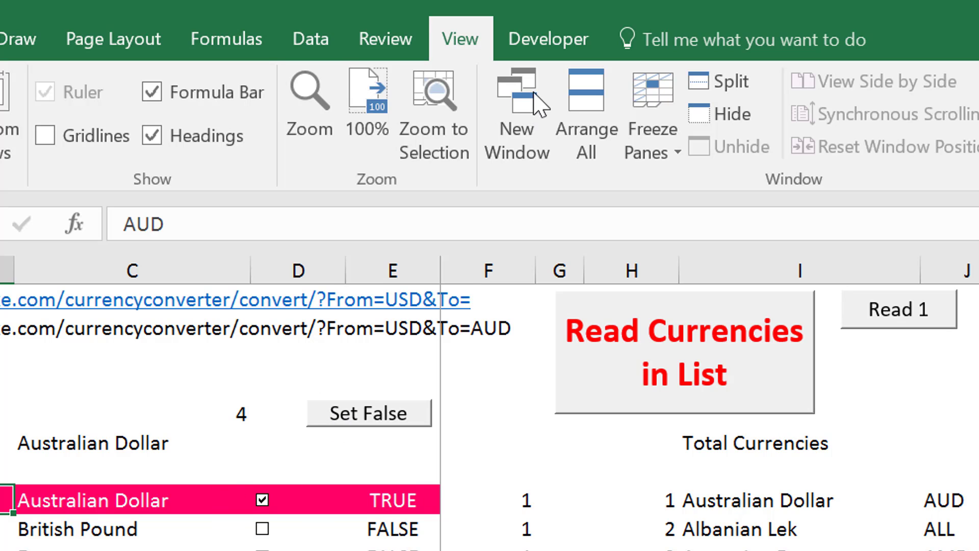
- View the form controls available for insertion, including the check box, without inserting one
left_click(570, 43)
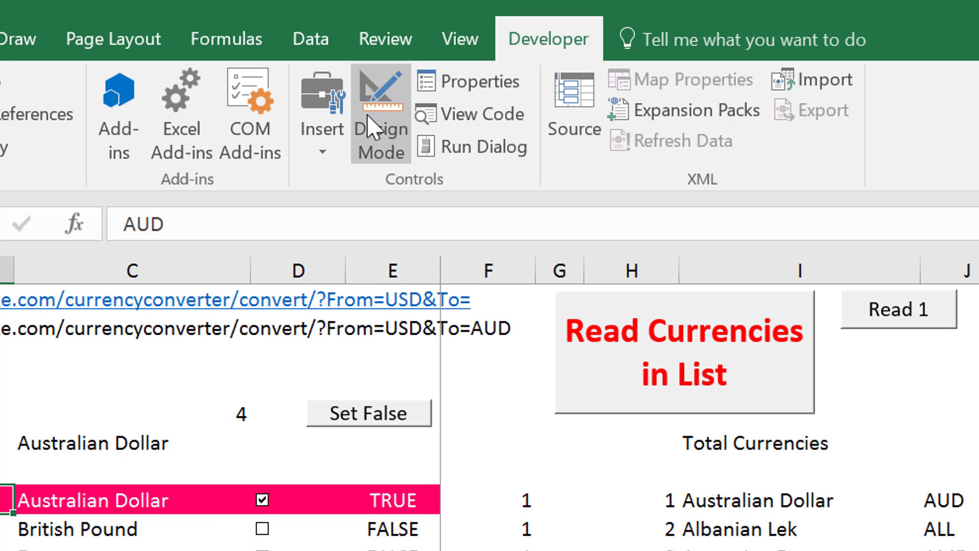
left_click(326, 125)
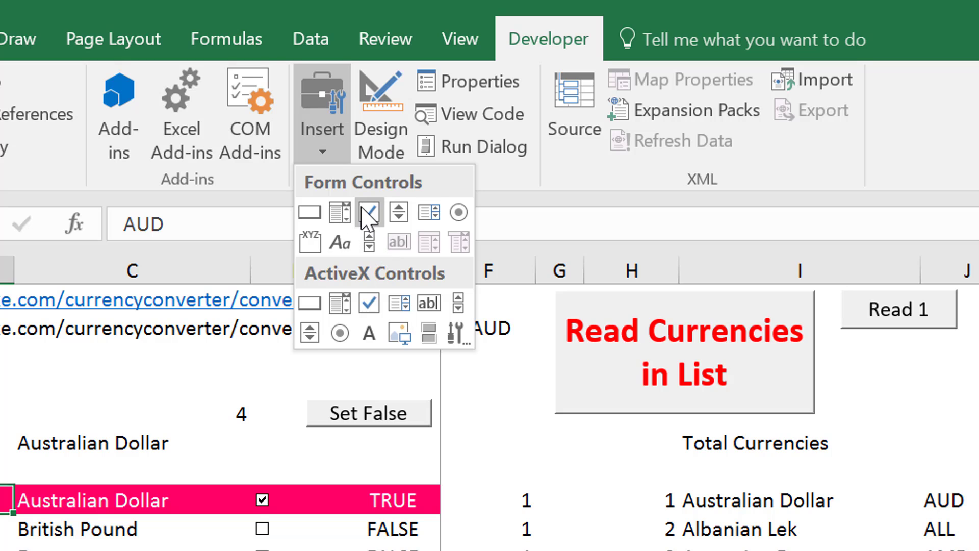
left_click(356, 364)
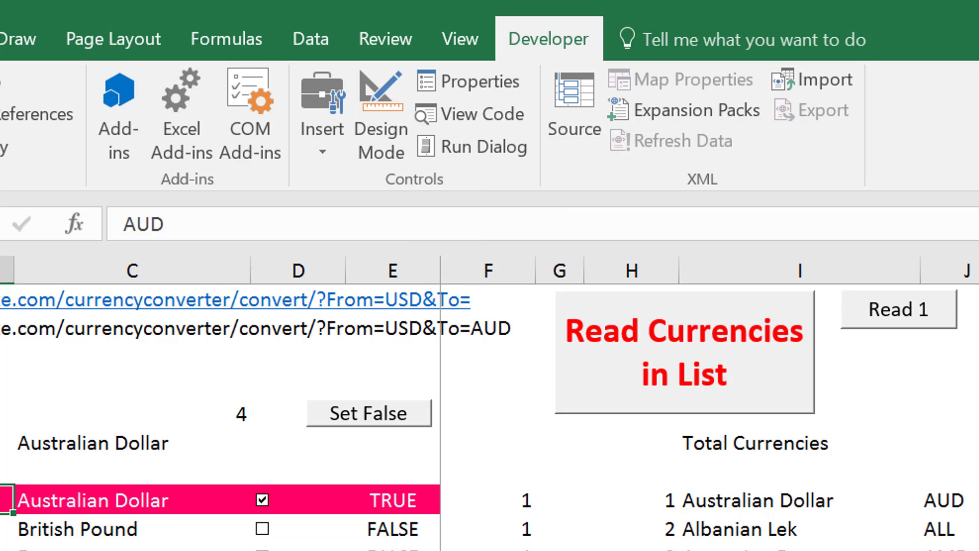
- Examine the checkboxes in column D all the way down the currency list, past its last entry
left_click(317, 545)
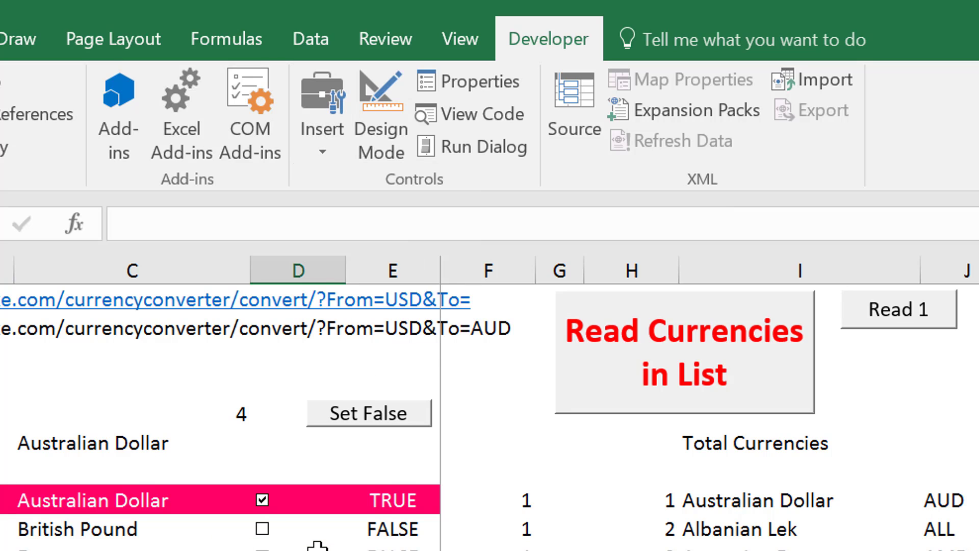
key("Down")
key("Down")
key("Down")
key("Down")
key("Down")
key("Down")
key("Down")
key("Down")
key("Down")
key("Down")
key("Down")
key("Down")
key("Down")
key("Down")
key("Down")
key("Down")
key("Down")
key("Down")
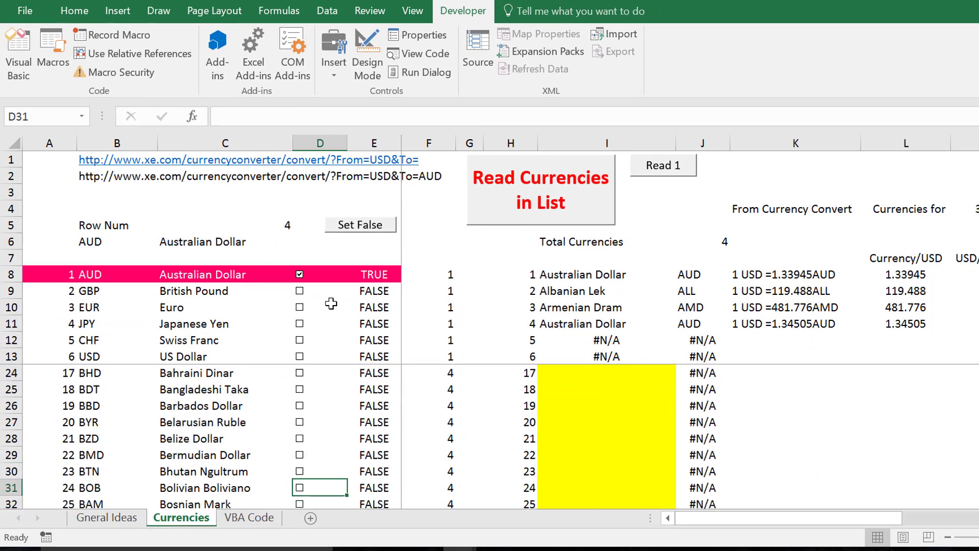
key("Down")
key("Down")
key("Down")
key("Down")
key("Down")
key("Down")
key("Down")
key("Down")
key("Down")
key("Down")
key("Down")
key("Down")
key("Down")
key("Down")
key("Down")
key("Down")
key("Down")
key("Down")
key("Down")
key("Down")
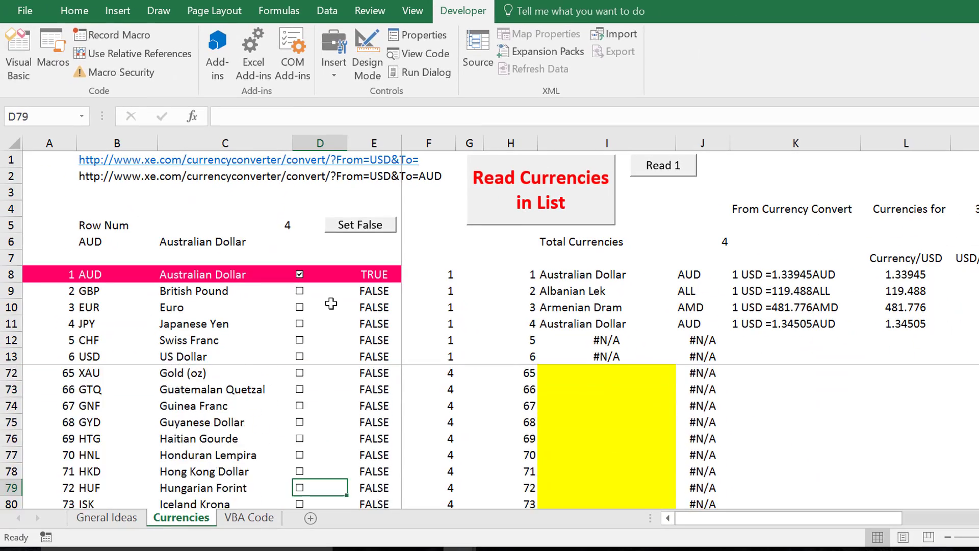
key("Down")
key("Down")
key("Down")
key("Down")
key("Down")
key("Down")
key("Down")
key("Down")
key("Down")
key("Down")
key("Down")
key("Down")
key("Down")
key("Down")
key("Down")
key("Down")
key("Down")
key("Down")
key("Down")
key("Down")
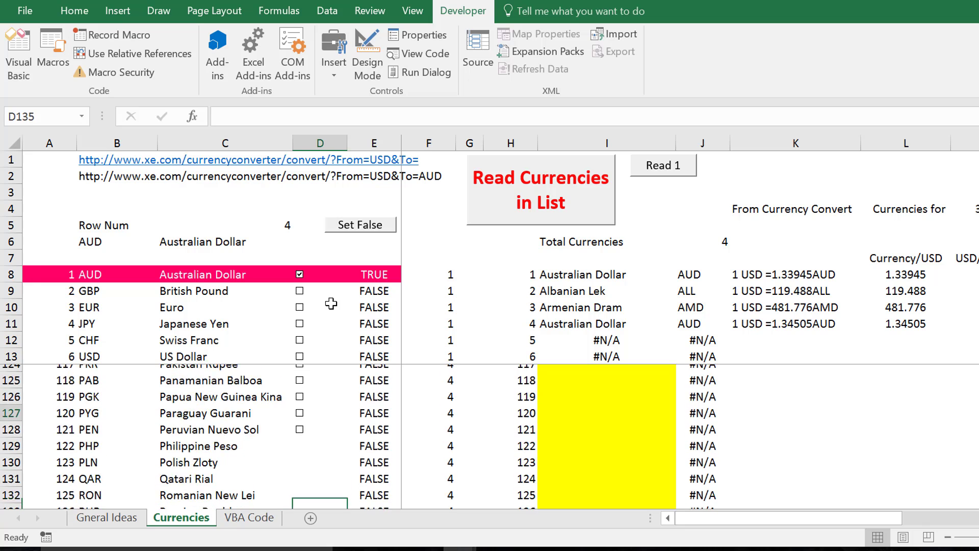
key("Down")
key("Down")
key("Down")
key("Down")
key("Down")
key("Down")
key("Down")
key("Down")
key("Down")
key("Down")
key("Down")
key("Down")
key("Down")
key("Down")
key("Down")
key("Down")
key("Down")
key("Down")
key("Down")
key("Down")
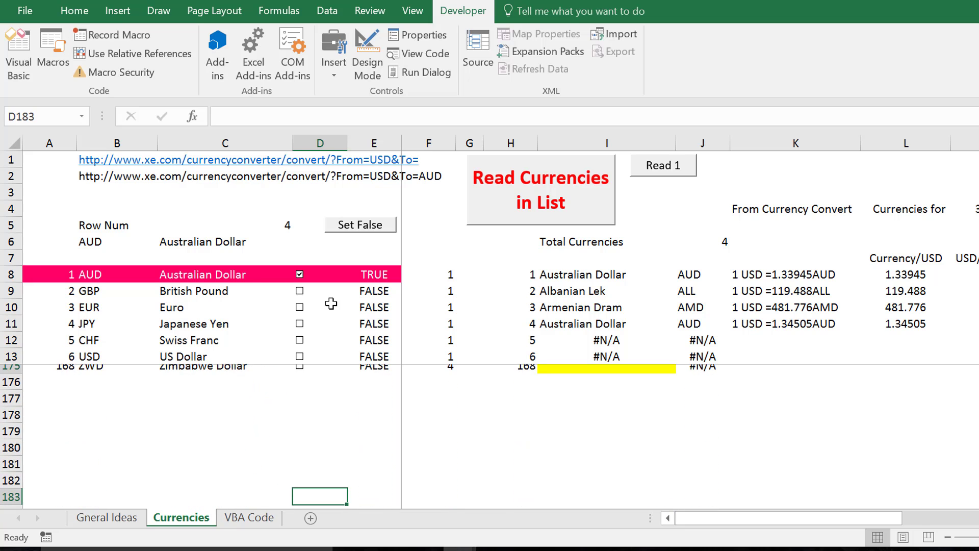
- Look past the end of the currency list at the rate text stored in column A around rows 201 to 204
key("Down")
key("Down")
key("Down")
key("Down")
key("Down")
key("Down")
key("Down")
key("Down")
key("Down")
key("Down")
key("Down")
key("Down")
key("Down")
key("Down")
key("Down")
key("Down")
key("Down")
key("Down")
key("Down")
key("Down")
key("Up")
key("Up")
key("Up")
key("Up")
key("Up")
key("Up")
key("Up")
key("Up")
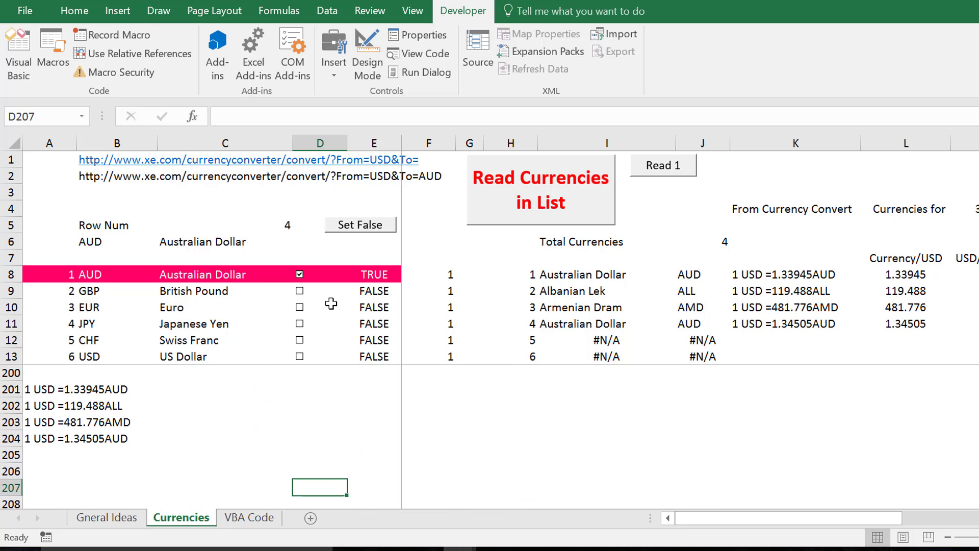
- Go back up column D to the last currency's checkbox, beside Zimbabwe Dollar
key("Up")
key("Up")
key("Up")
key("Up")
key("Up")
key("Up")
key("Up")
key("Up")
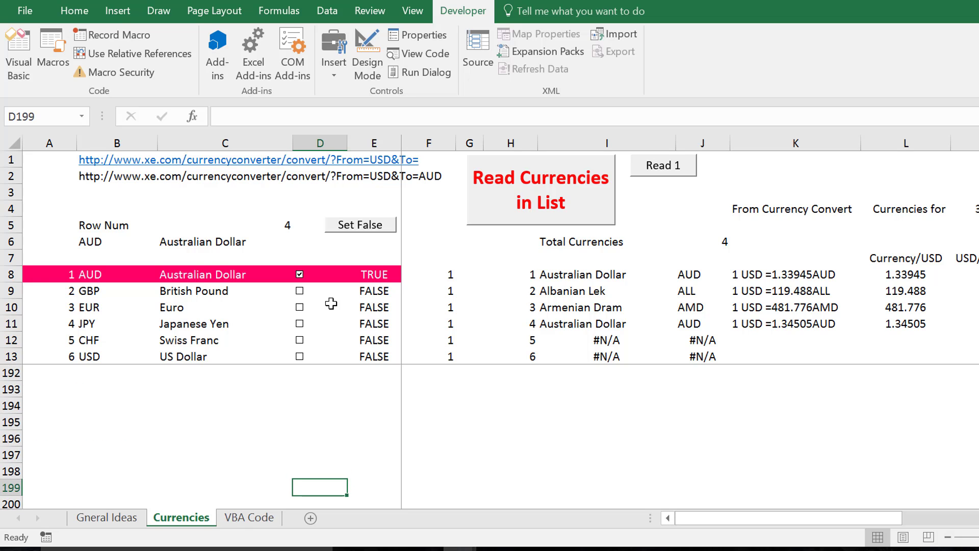
key("Up")
key("Up")
key("Up")
key("Up")
key("Up")
key("Up")
key("Up")
key("Up")
key("Up")
key("Up")
key("Up")
key("Up")
key("Up")
key("Up")
key("Up")
key("Up")
key("Up")
key("Up")
key("Up")
key("Up")
key("Down")
key("Down")
key("Down")
key("Down")
key("Down")
key("Down")
key("Down")
key("Down")
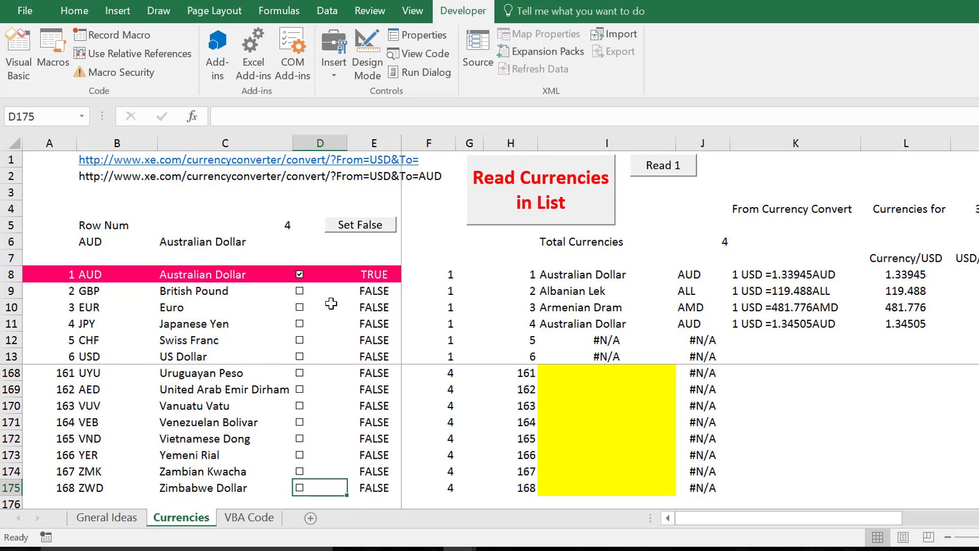
- Examine the column D checkboxes from the end of the currency list back up to its first rows
key("Up")
key("Up")
key("Up")
key("Up")
key("Up")
key("Up")
key("Up")
key("Up")
key("Up")
key("Up")
key("Up")
key("Up")
key("Up")
key("Up")
key("Up")
key("Up")
key("Up")
key("Up")
key("Up")
key("Up")
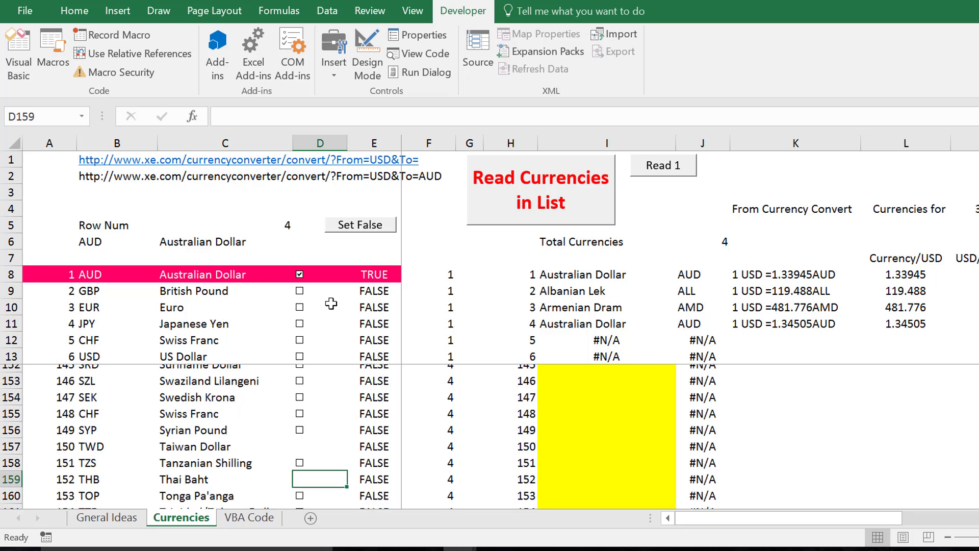
key("Page_Up")
key("Page_Up")
key("Page_Up")
key("Page_Up")
key("Page_Up")
key("Page_Up")
key("Page_Up")
key("Page_Up")
key("Page_Up")
key("Page_Up")
key("Page_Up")
key("Page_Up")
key("Page_Up")
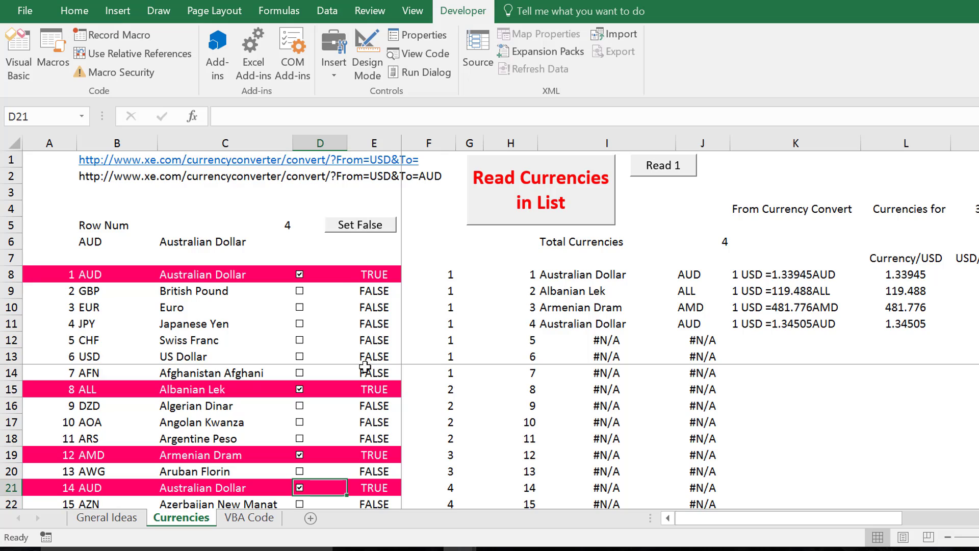
- Examine the TRUE/FALSE cells in column E from row 8 down, selecting the whole block to check its range name
left_click(373, 277)
key("ctrl+shift+Down")
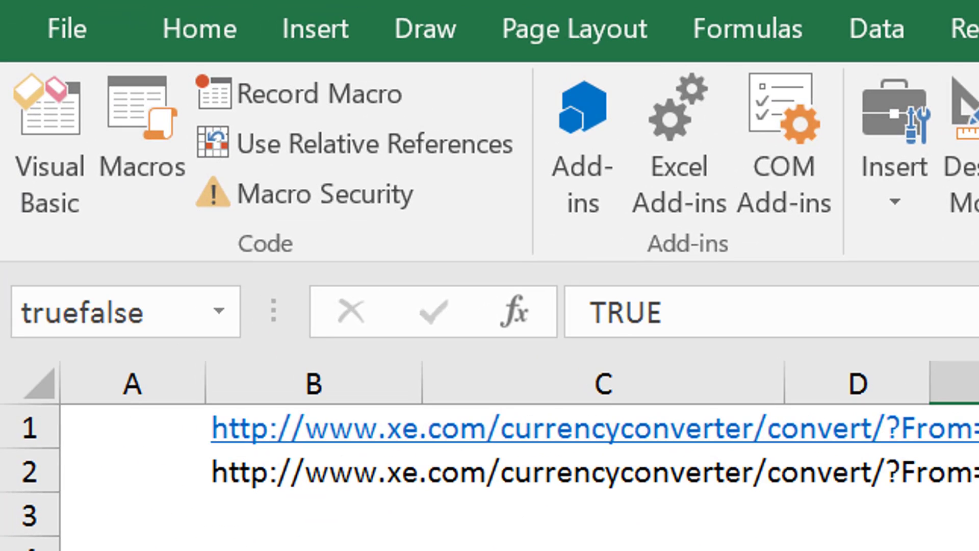
key("Up")
key("Up")
key("Up")
key("Down")
key("Down")
key("Down")
key("Down")
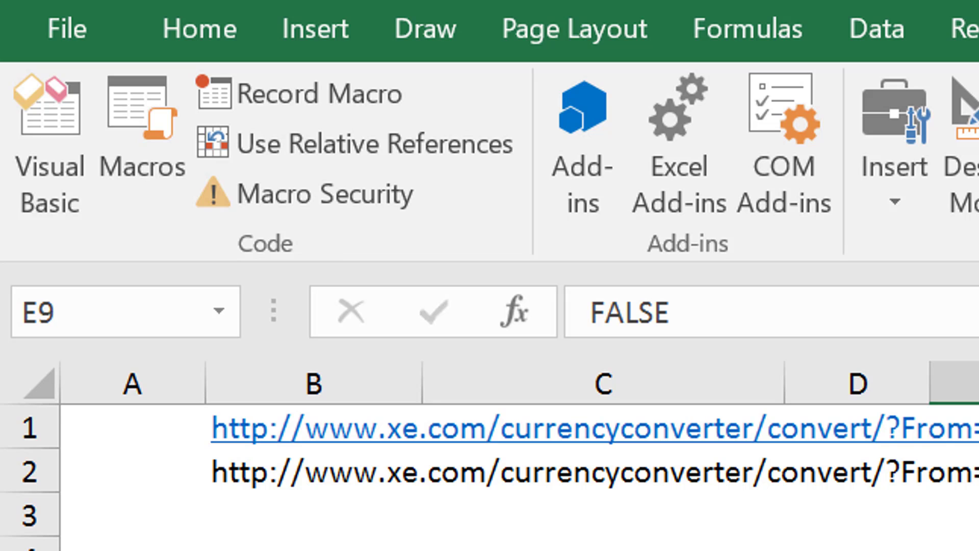
key("Up")
key("ctrl+shift+Down")
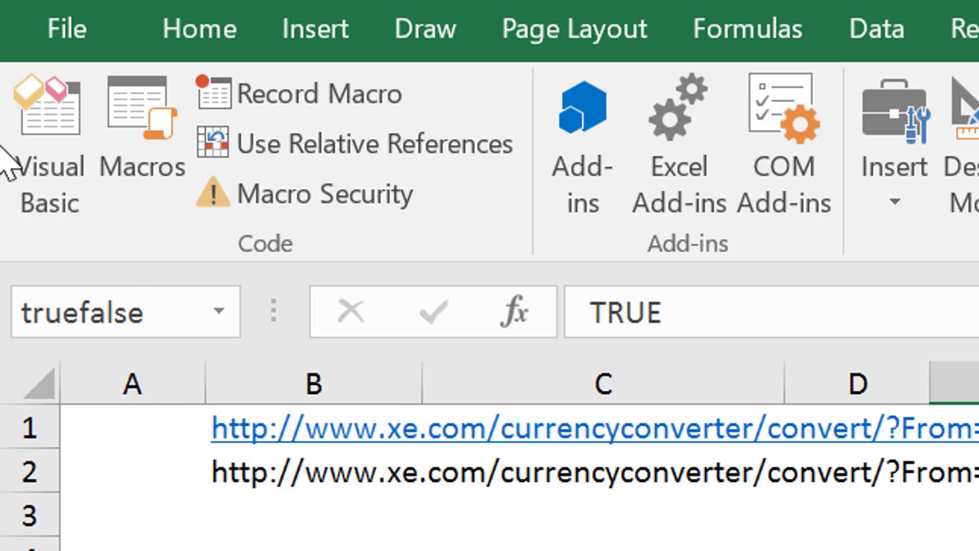
key("Down")
key("Down")
key("Down")
key("Down")
key("Down")
key("Down")
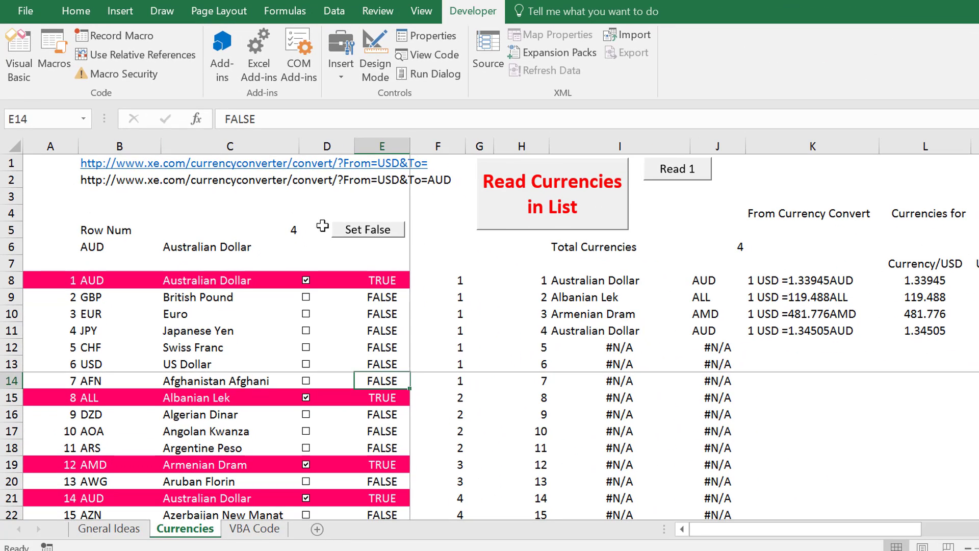
- Open the code of the macro assigned to the Set False button
right_click(369, 235)
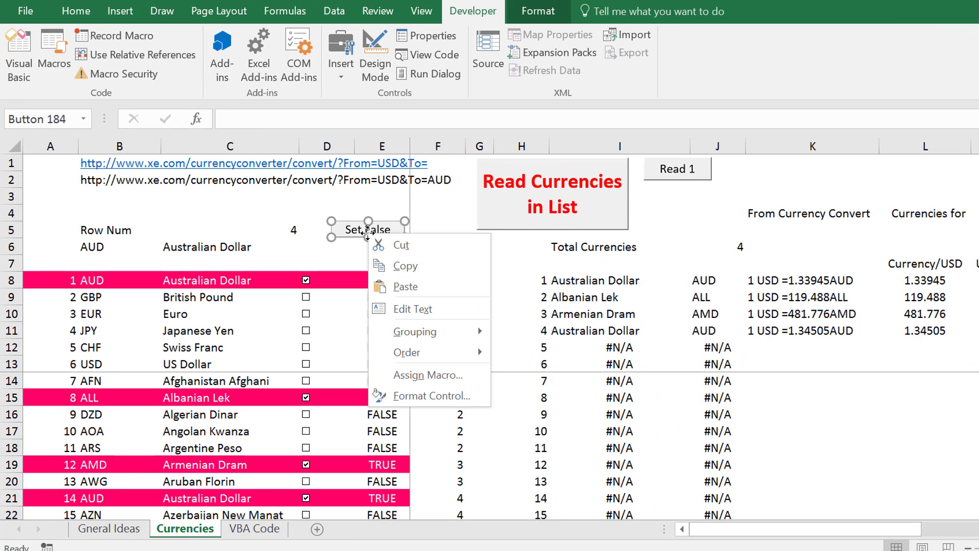
left_click(406, 376)
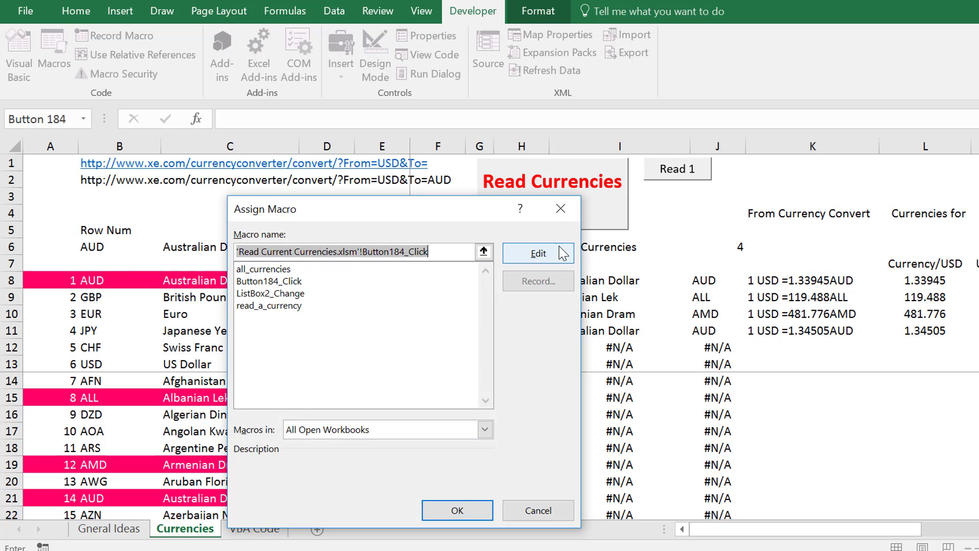
left_click(561, 253)
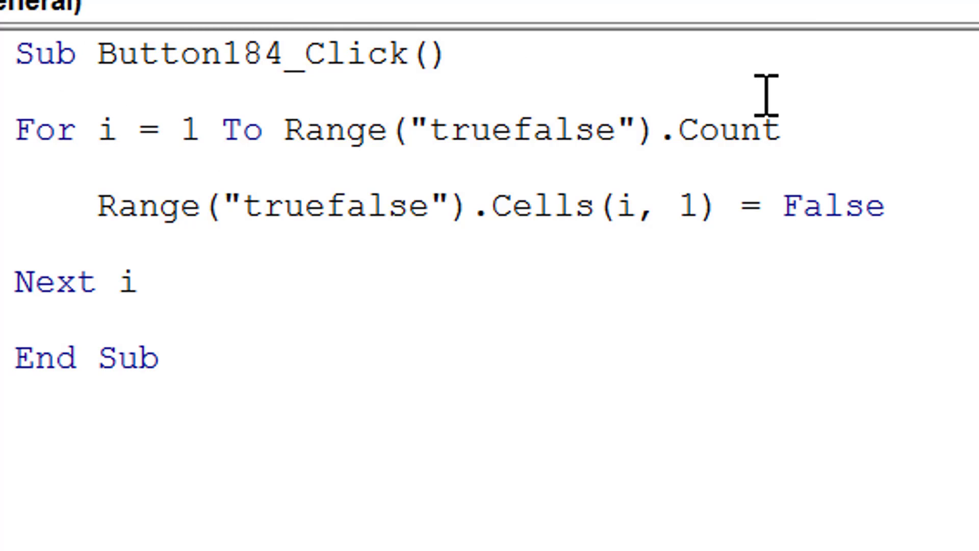
- Examine the loop's Range("truefalse").Count limit and the line that sets each cell of the range to False
left_click_drag(795, 122, 659, 129)
left_click(881, 316)
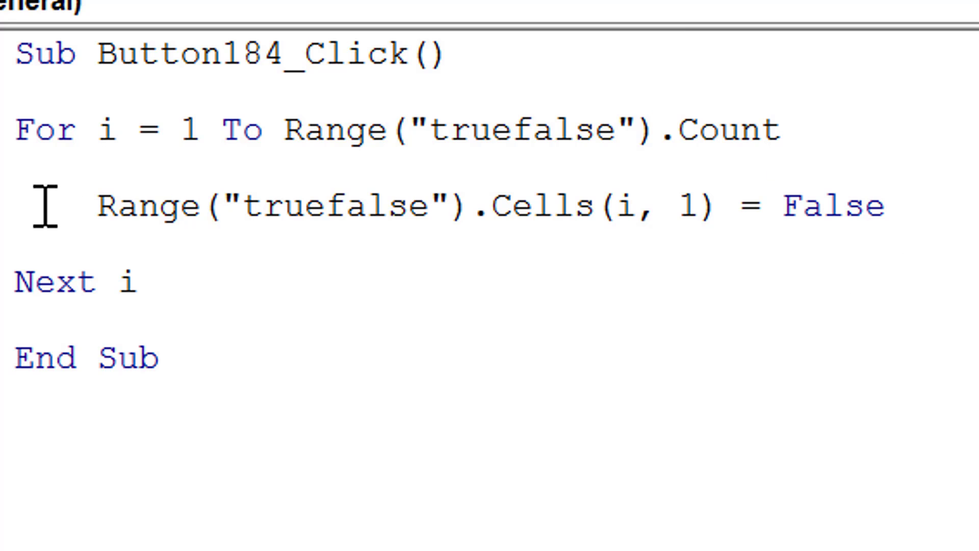
left_click_drag(100, 176, 449, 207)
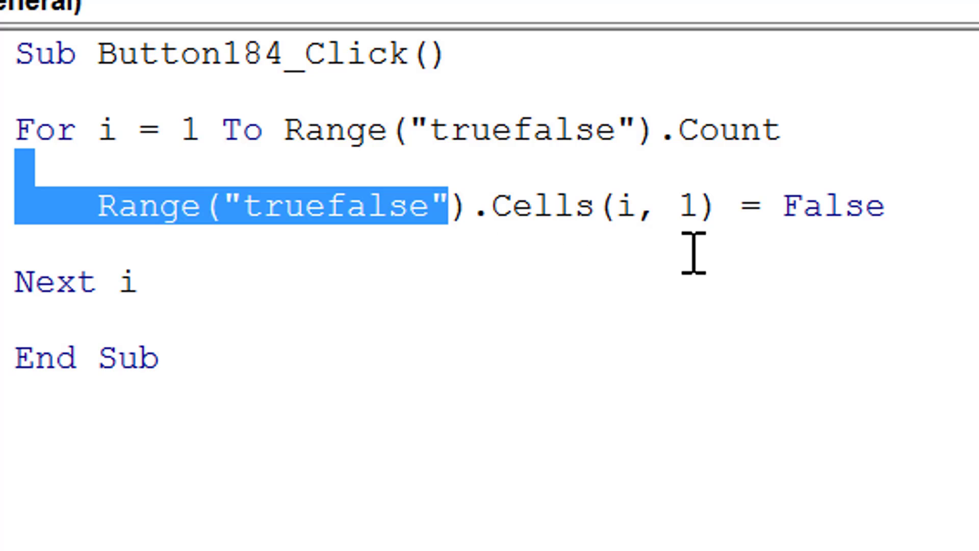
left_click(696, 209)
left_click(800, 317)
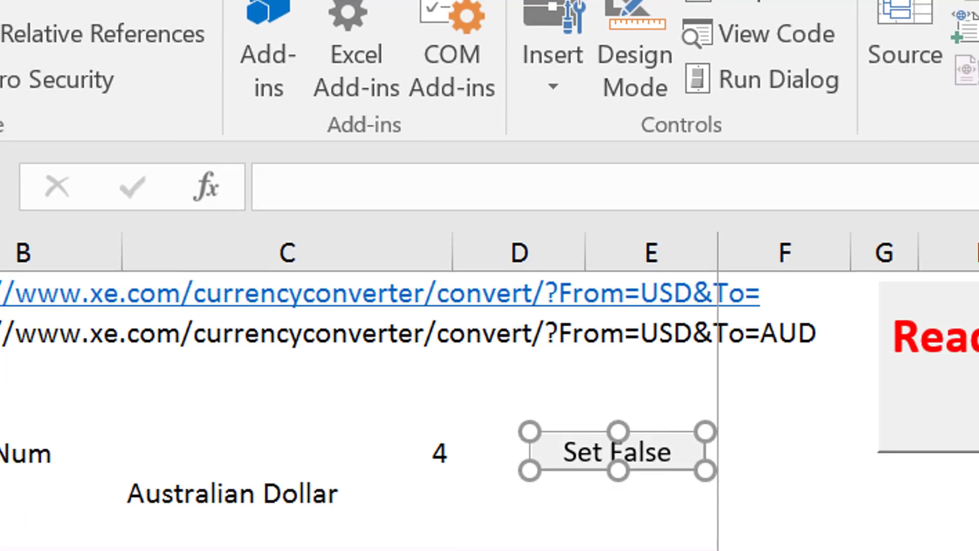
- Return to the Currencies sheet and run the Set False macro to clear all the currency checkboxes
left_click(576, 277)
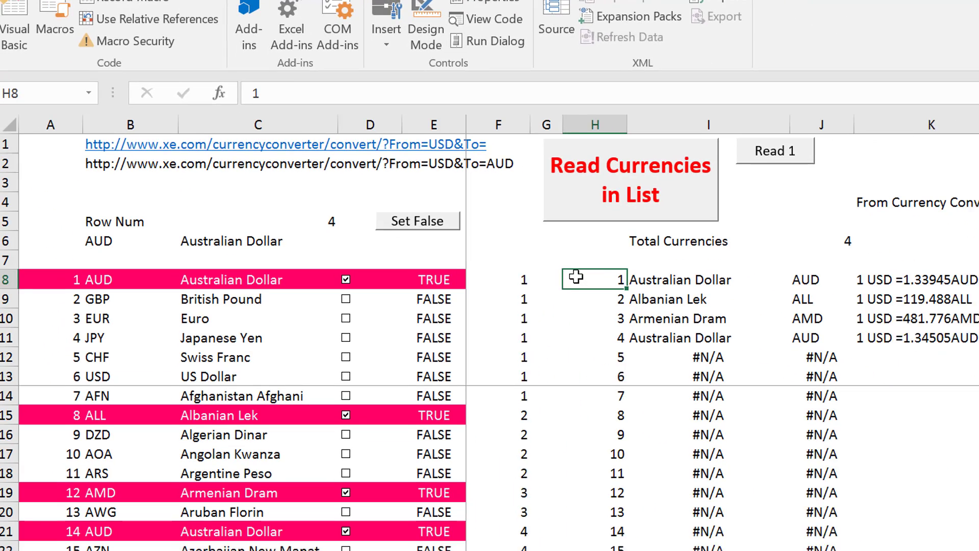
left_click(421, 278)
key("Down")
key("Down")
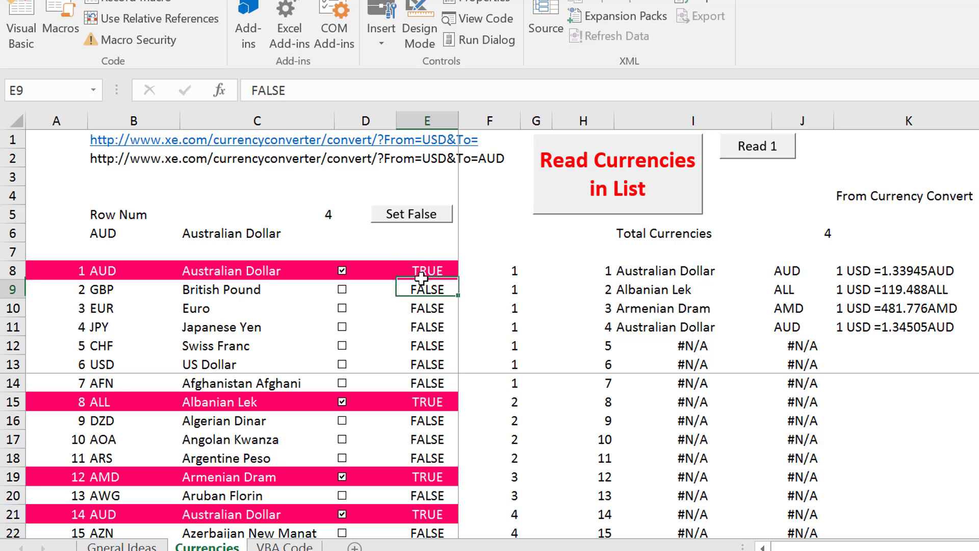
left_click(402, 215)
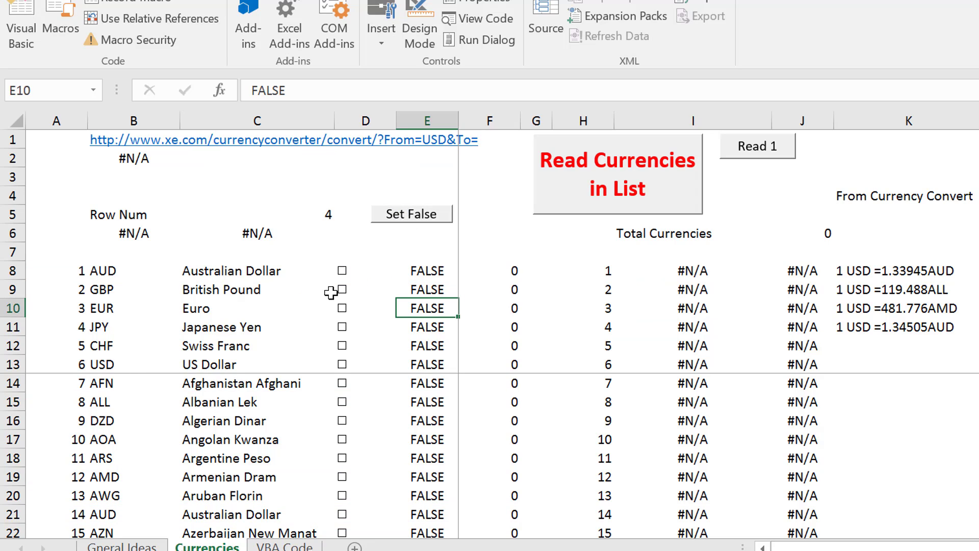
- Tick the checkboxes for Euro, Swiss Franc, Armenian Dram, Algerian Dinar and Bahraini Dinar
left_click(342, 309)
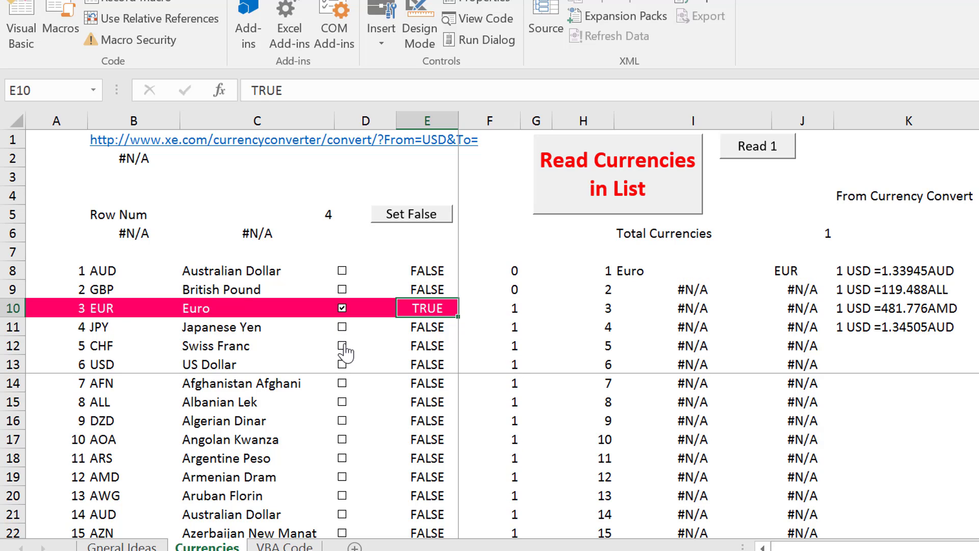
left_click(342, 346)
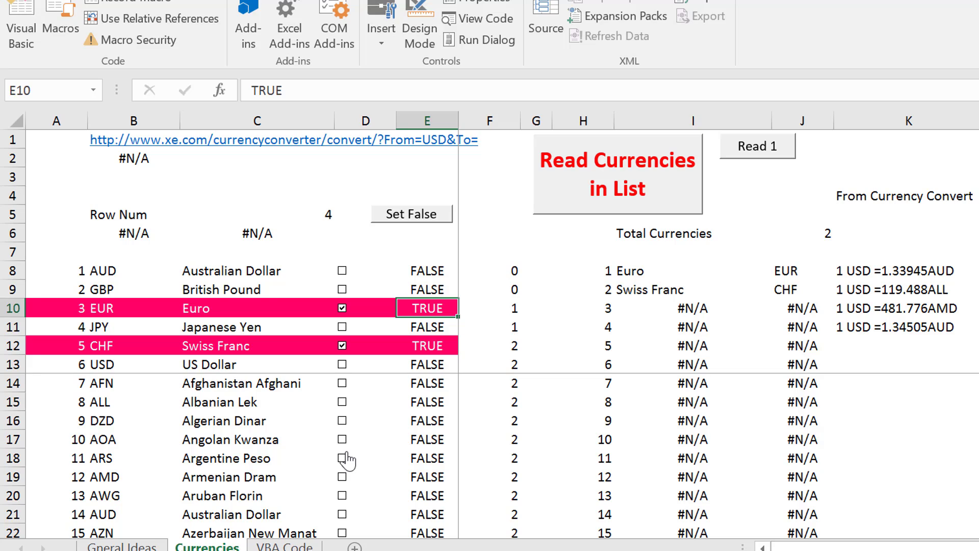
left_click(342, 478)
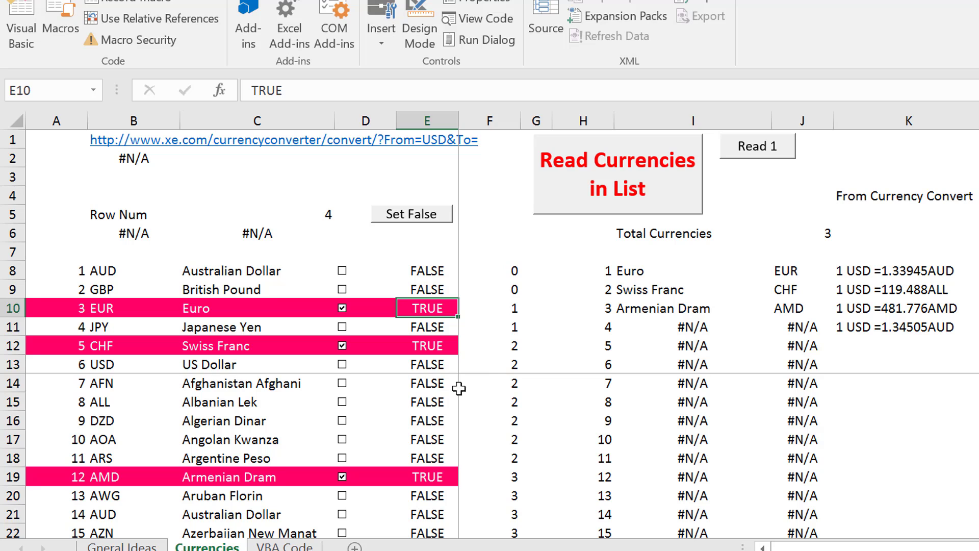
left_click(343, 421)
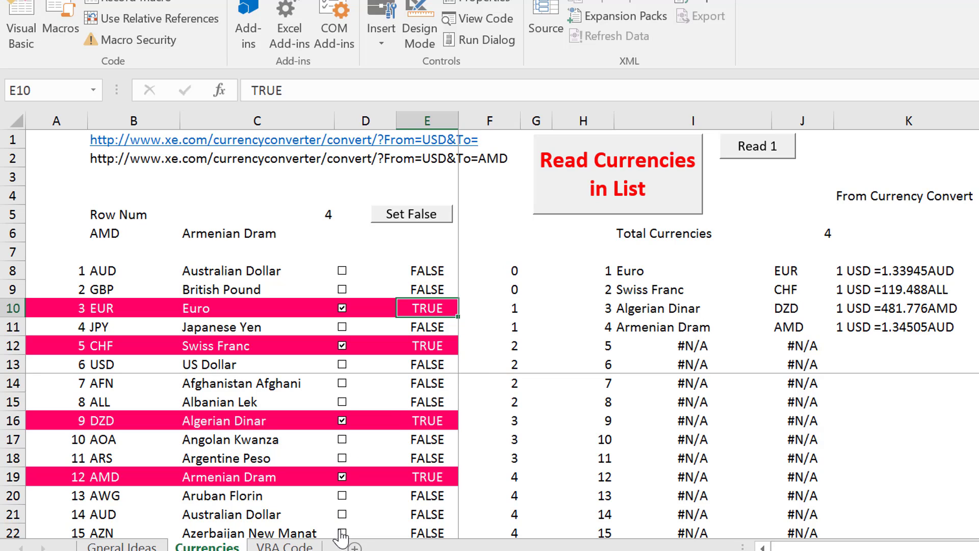
left_click(479, 502)
key("Down")
key("Down")
key("Down")
key("Down")
key("Down")
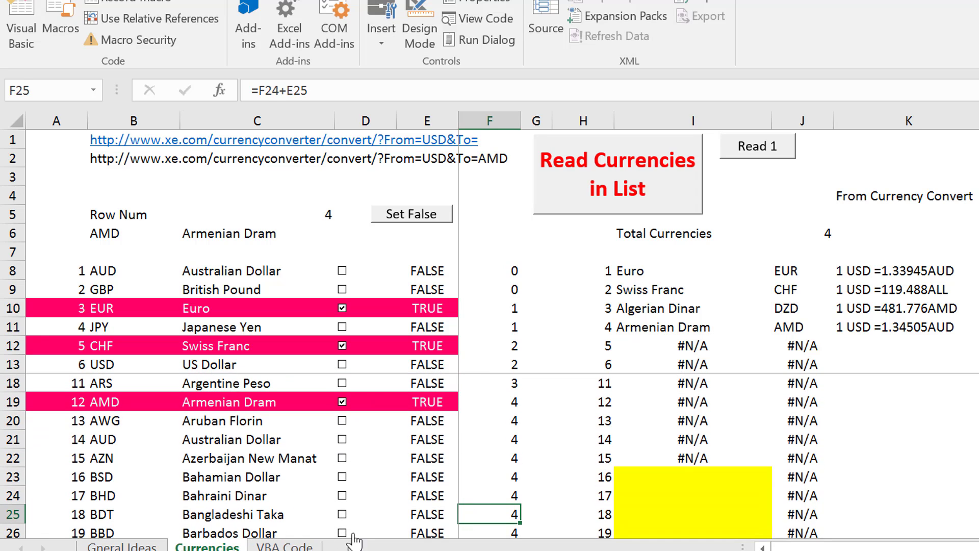
left_click(341, 498)
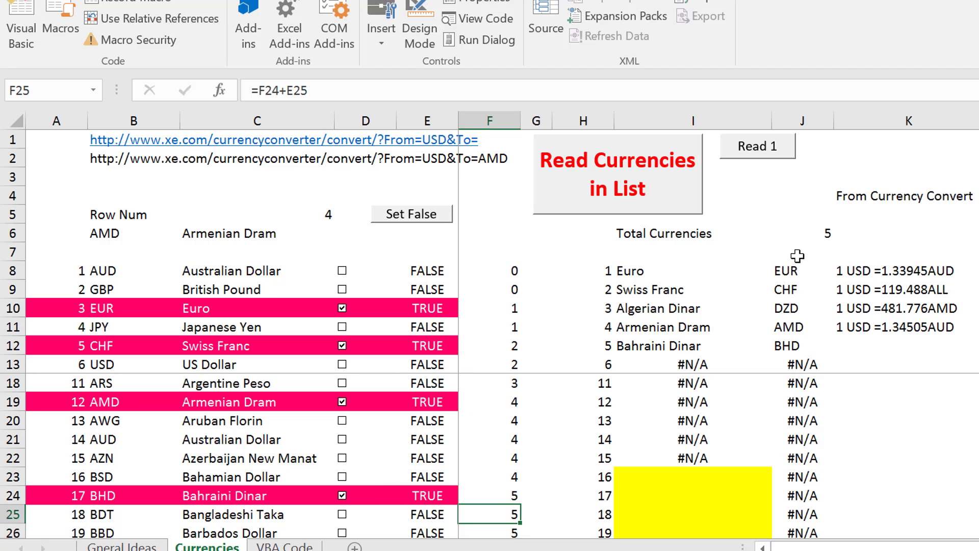
- Examine the currency code formulas in column J from the first selected currency down to row 13
left_click(782, 220)
key("Up")
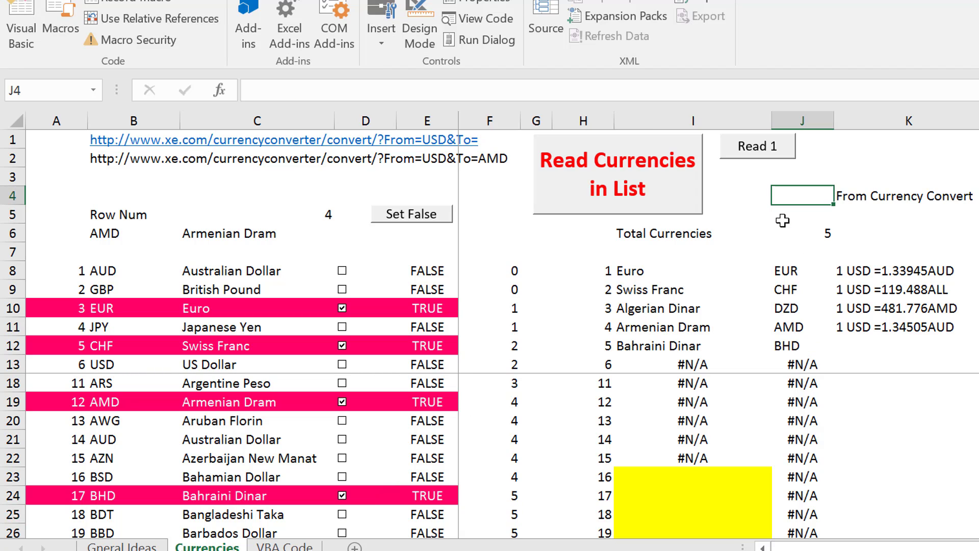
key("Down")
key("Down")
key("Down")
key("Down")
key("Down")
key("Down")
key("Down")
key("Down")
key("Down")
key("Down")
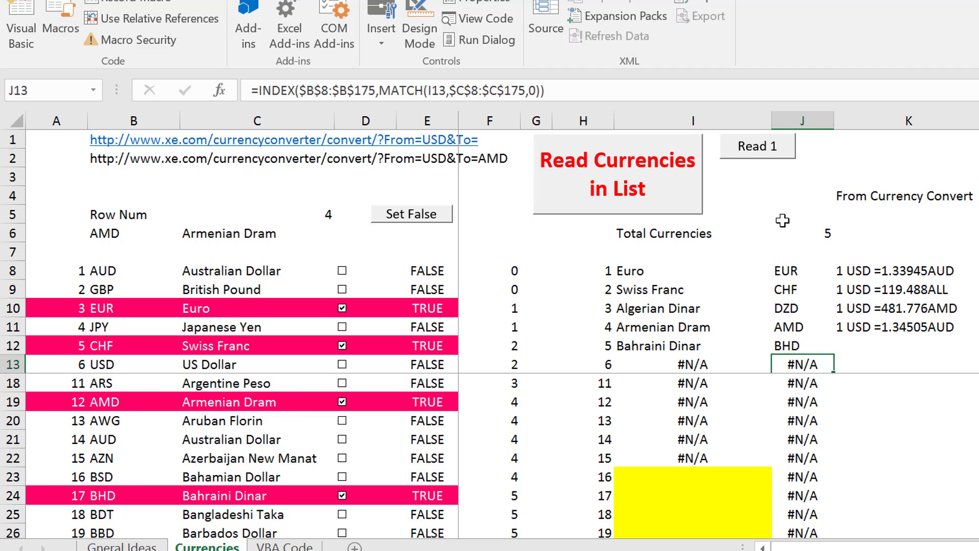
- Examine the sequence numbers in column H beside the list of selected currencies, down to about row 27
key("Up")
key("Up")
key("Up")
key("Up")
key("Up")
key("Up")
key("Up")
key("Up")
key("Up")
key("Up")
key("Up")
key("Up")
key("Up")
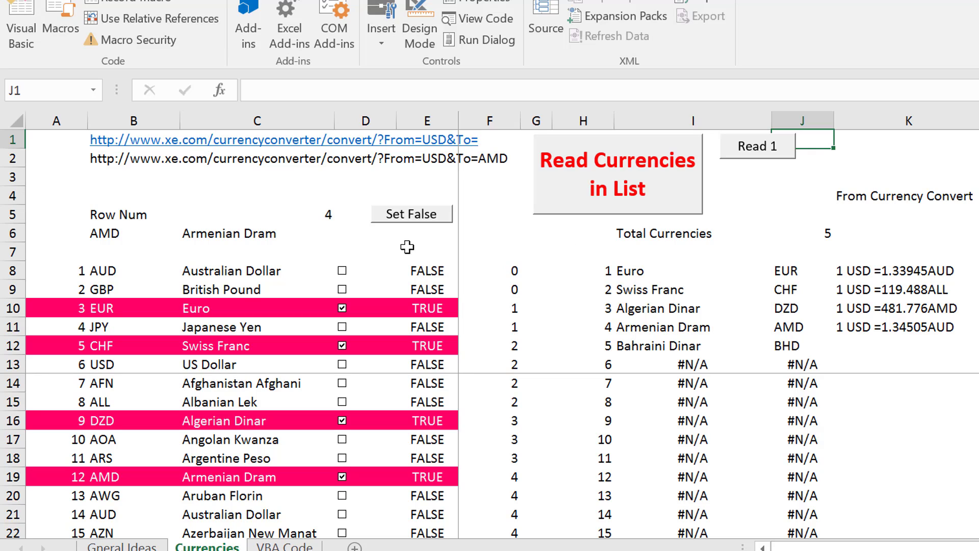
left_click(557, 249)
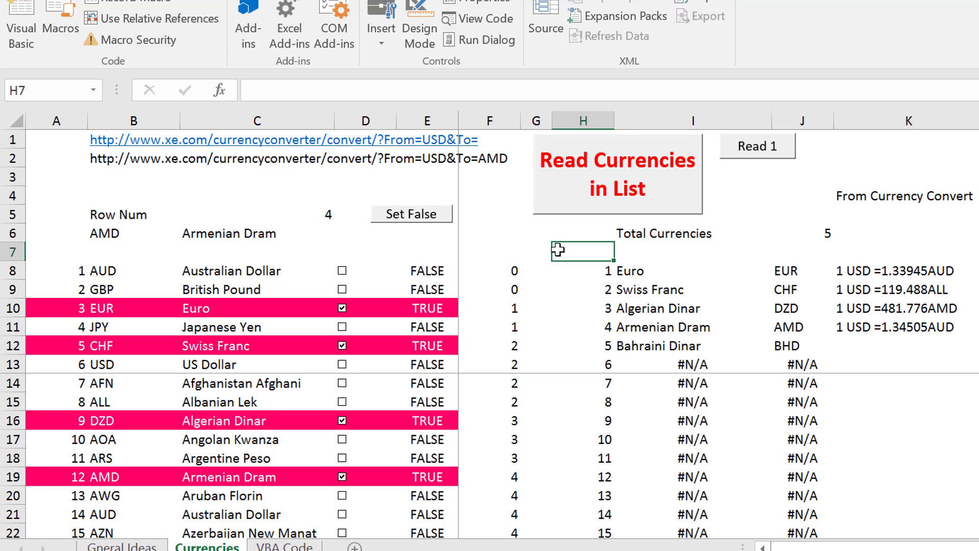
key("Down")
key("Down")
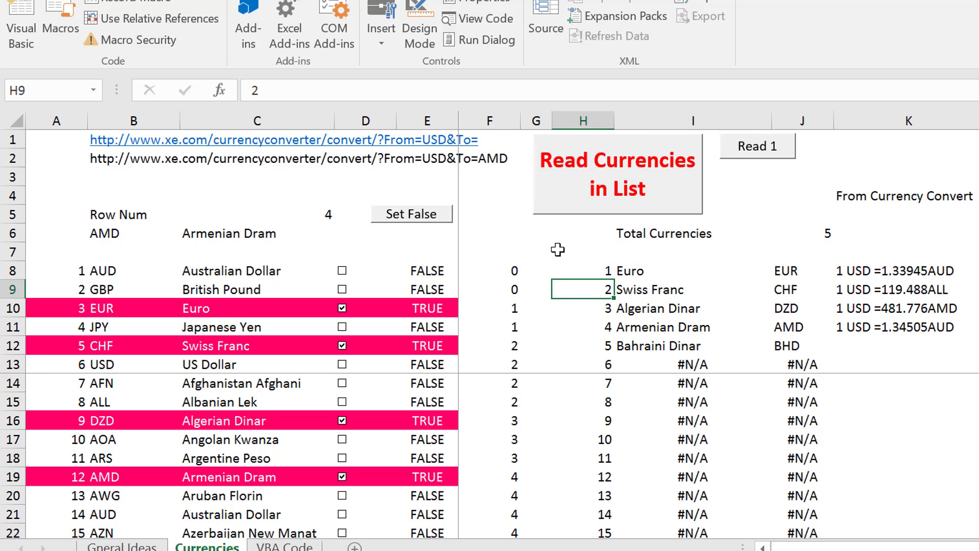
key("Down")
key("Down")
key("Down")
key("Down")
key("Down")
key("Down")
key("Down")
key("Down")
key("Down")
key("Down")
key("Down")
key("Down")
key("Down")
key("Down")
key("Down")
key("Down")
key("Down")
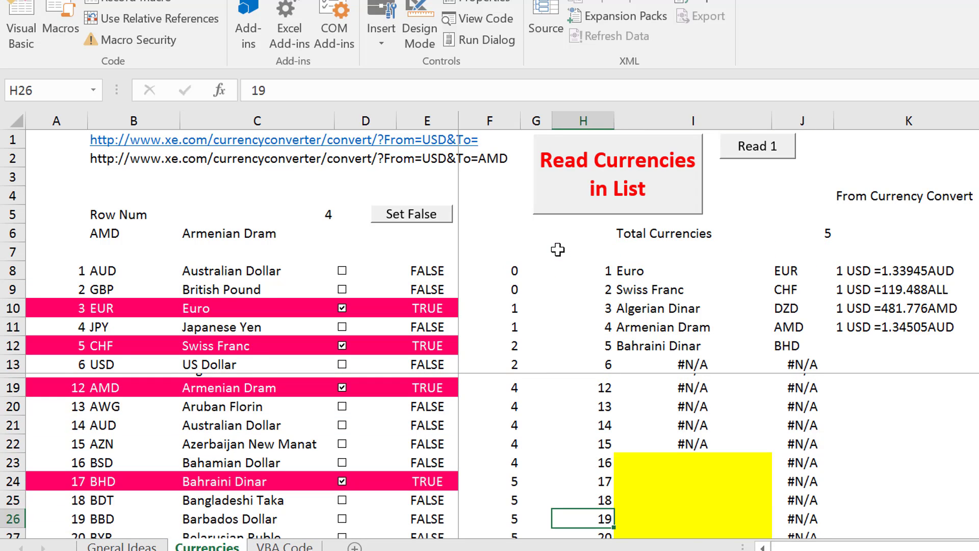
key("Down")
key("Up")
key("Up")
key("Up")
key("Up")
key("Up")
key("Up")
key("Up")
key("Up")
key("Up")
key("Up")
key("Up")
key("Up")
key("Up")
key("Up")
key("Up")
key("Up")
key("Up")
key("Up")
key("Up")
key("Up")
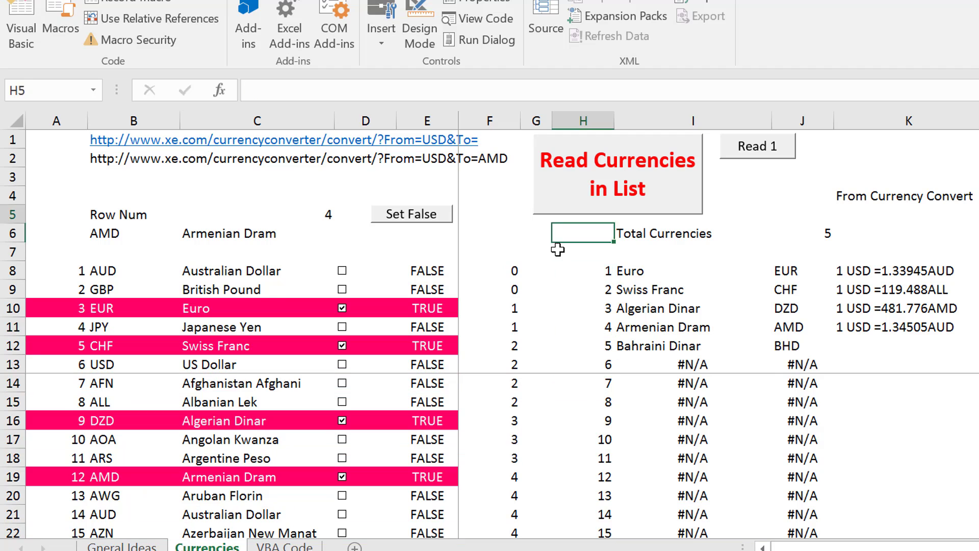
key("Up")
key("Up")
key("Up")
- Inspect the formula in F8 that converts the first currency's TRUE/FALSE value to a number
key("Left")
key("Down")
key("Down")
key("Down")
key("Down")
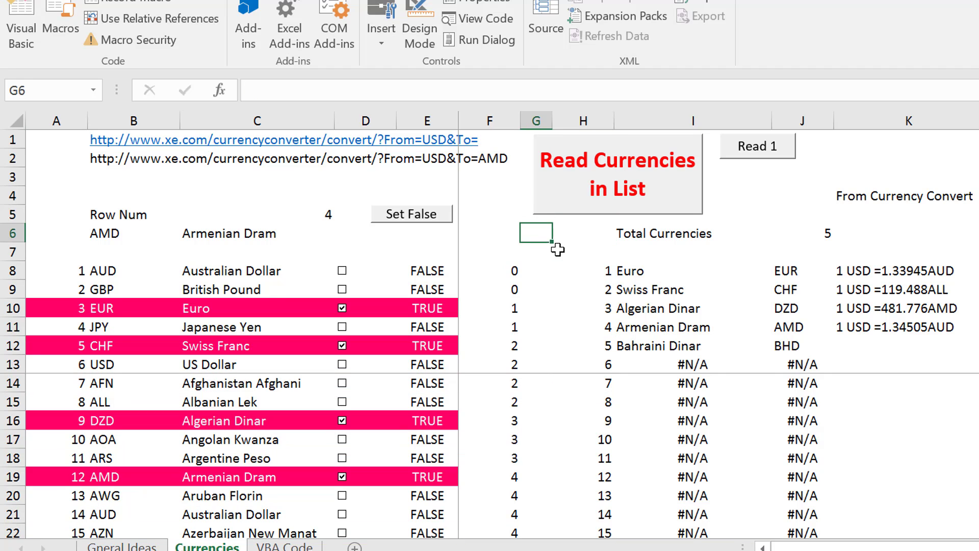
key("Left")
key("Down")
key("Down")
key("F2")
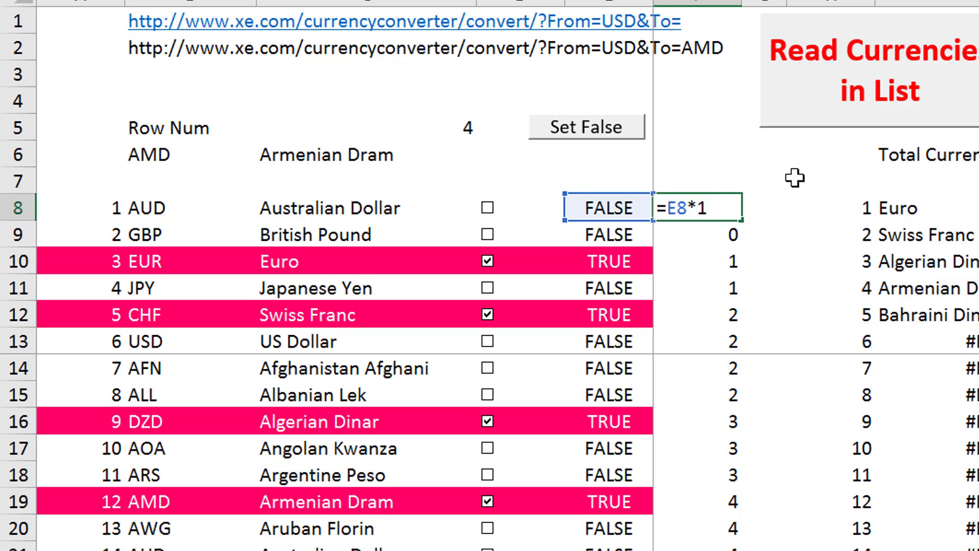
key("Escape")
- Inspect the running count formulas in F9 through F11, then recheck the one in F10 on the Euro row
key("Down")
key("F2")
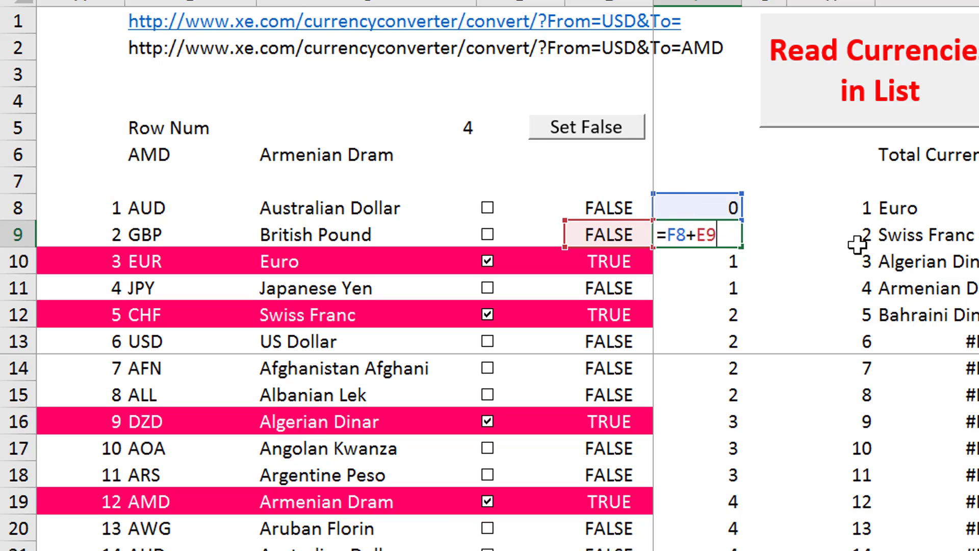
key("Escape")
key("Down")
key("F2")
key("Escape")
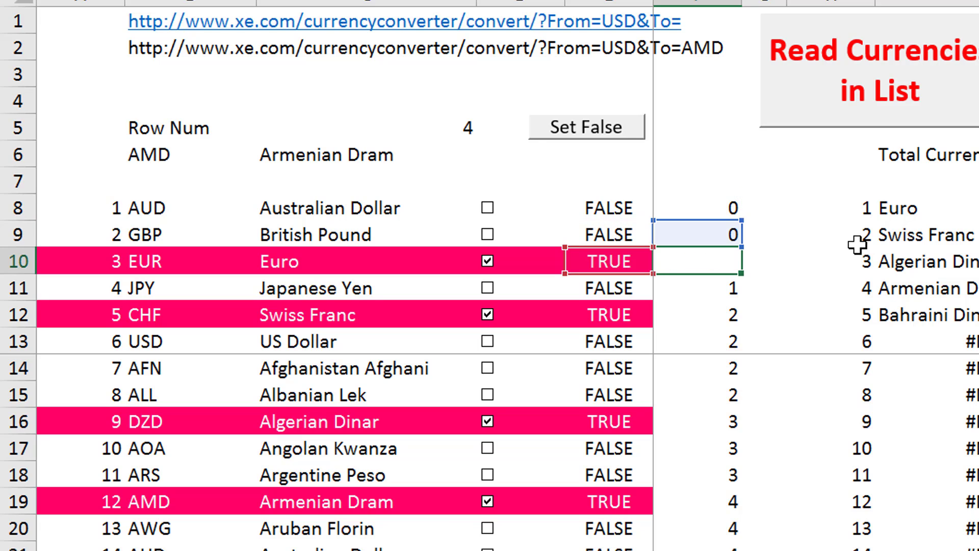
key("Down")
key("F2")
key("Escape")
key("Escape")
key("Down")
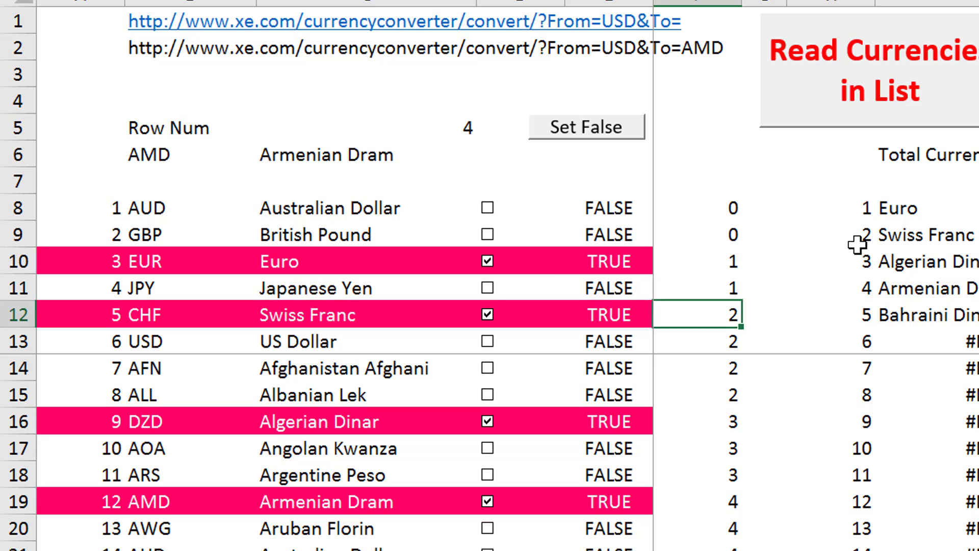
key("Down")
key("Up")
key("Up")
key("Up")
key("F2")
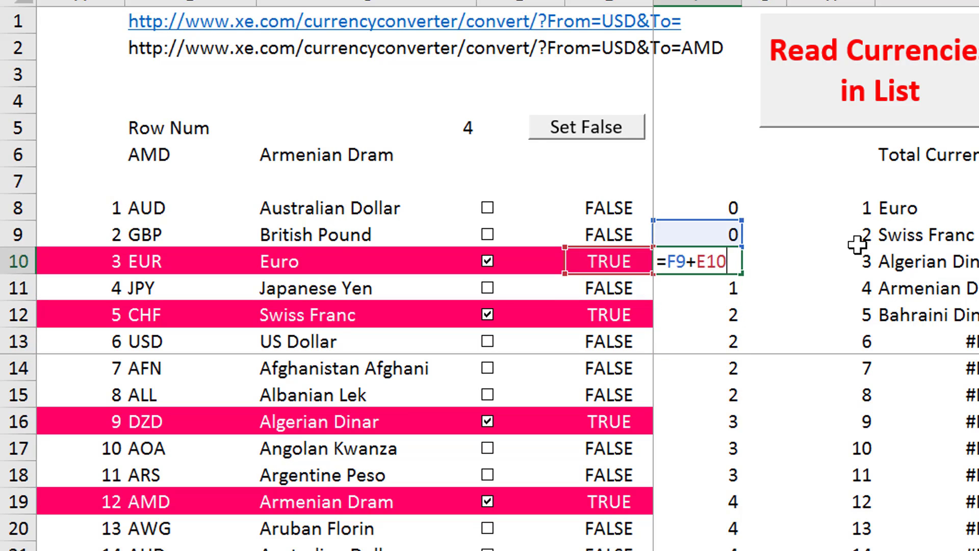
key("Escape")
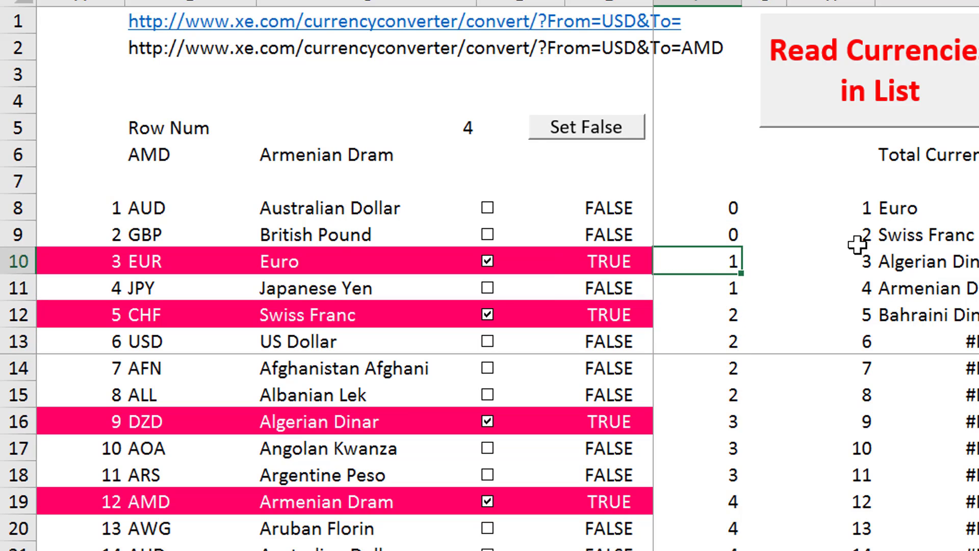
- Highlight the sequence numbers in column H from H8 down to the last currency row to review the whole list
key("Right")
key("Right")
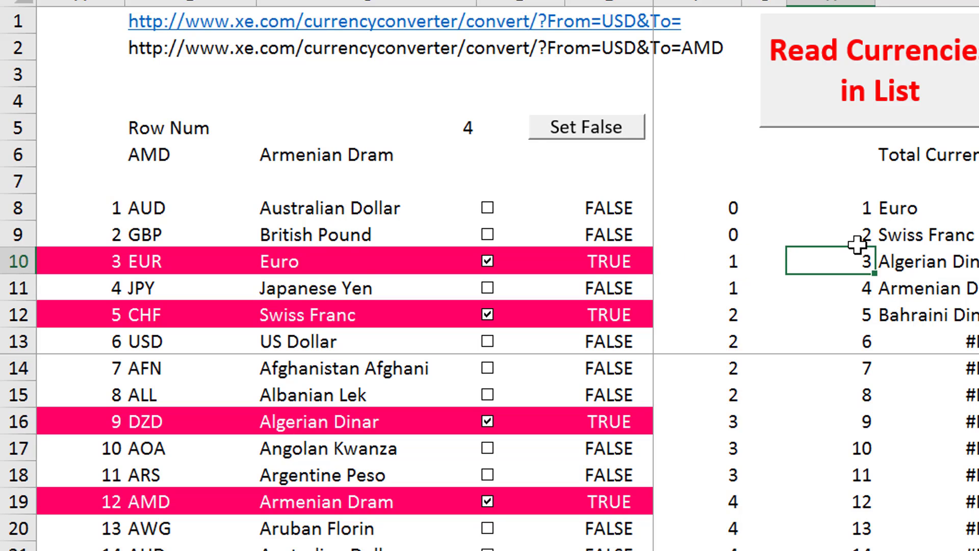
key("Up")
key("Up")
key("Left")
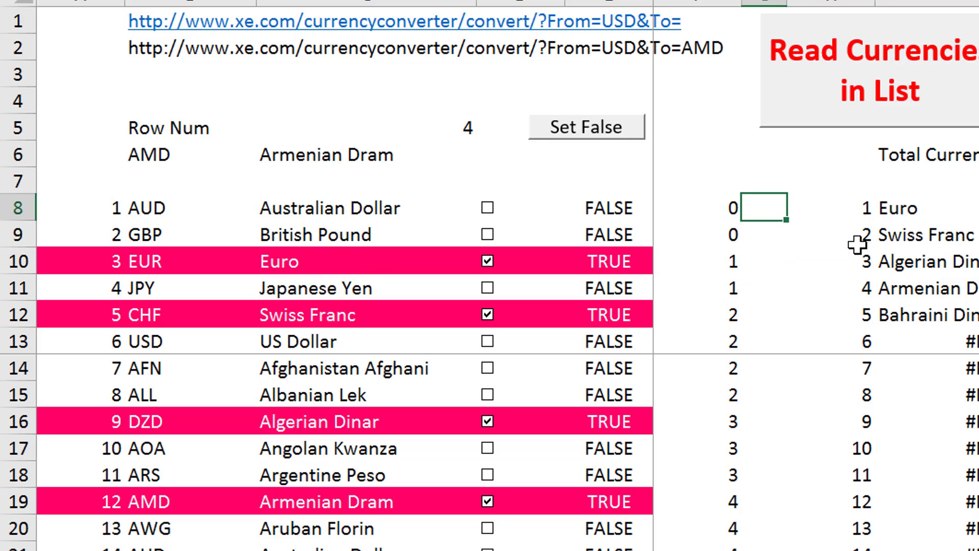
key("Down")
key("Left")
key("Right")
key("Up")
key("Right")
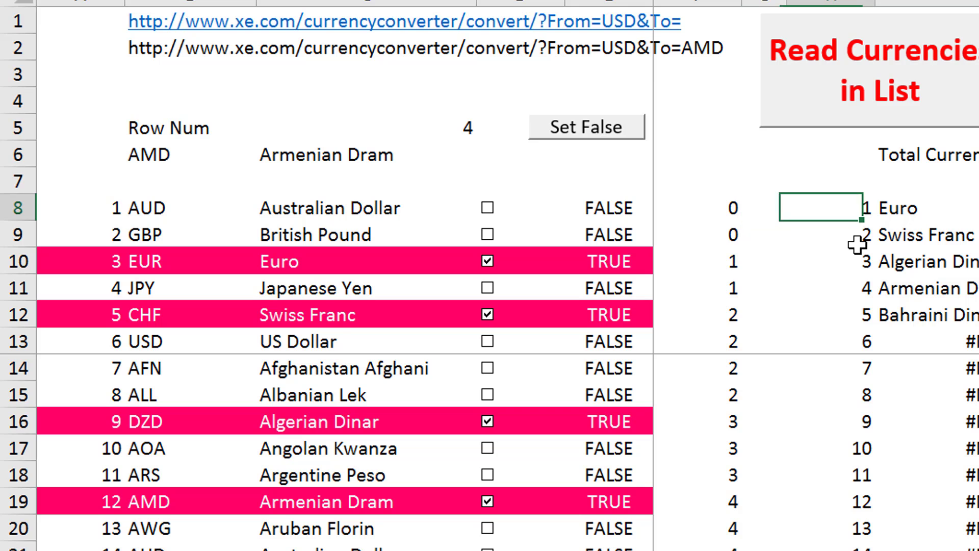
key("ctrl+shift+Down")
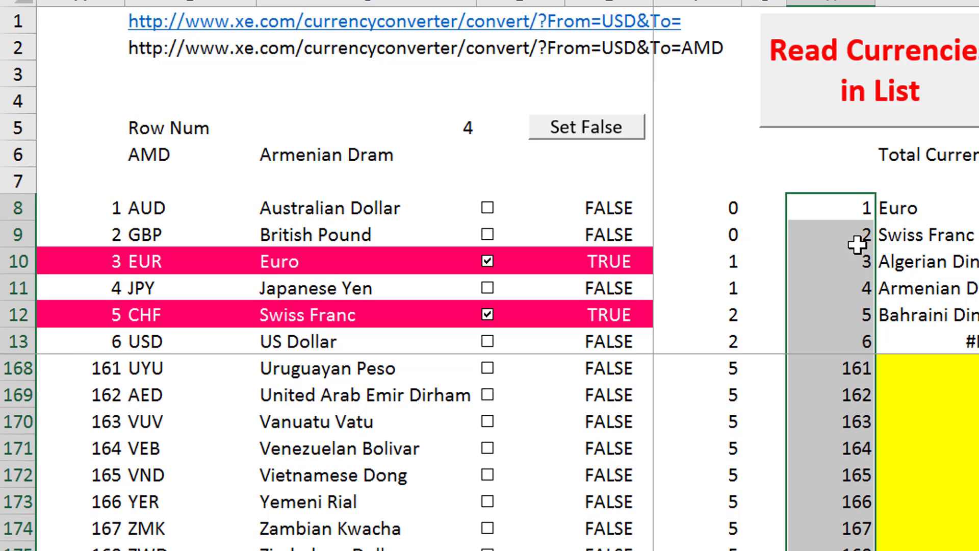
key("ctrl+1")
key("Escape")
key("Up")
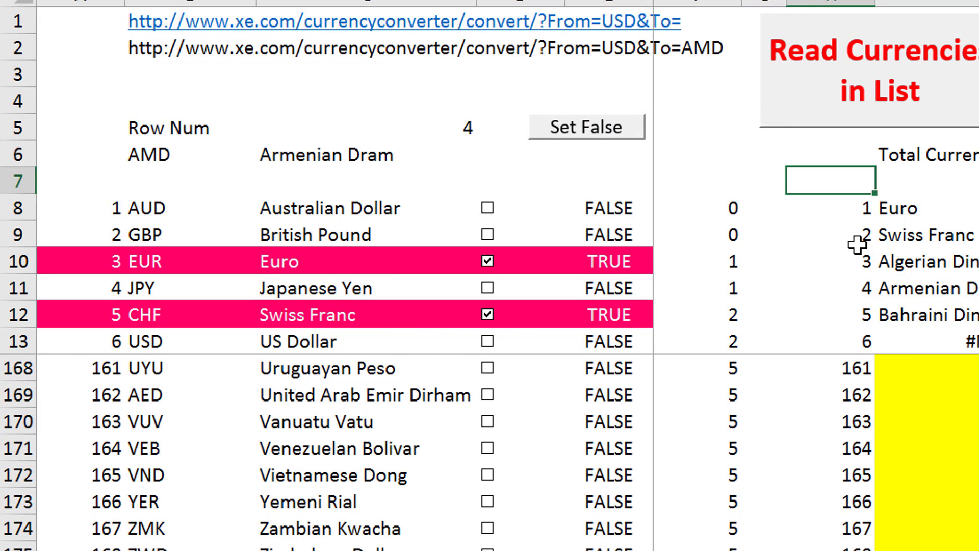
- Compare the running count in column F with the sequence numbers in column H
key("Down")
key("Left")
key("Left")
key("Right")
key("Right")
key("Down")
key("Down")
key("Down")
key("Down")
key("Down")
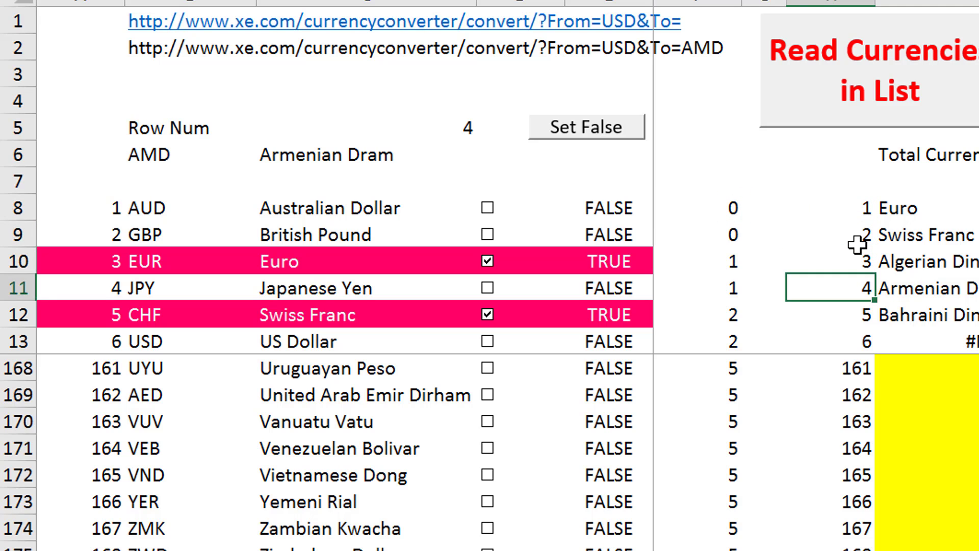
- Inspect the INDEX and MATCH formula in I8 that looks up the first selected currency's name
key("Up")
key("Up")
key("Up")
key("Up")
key("Up")
key("Right")
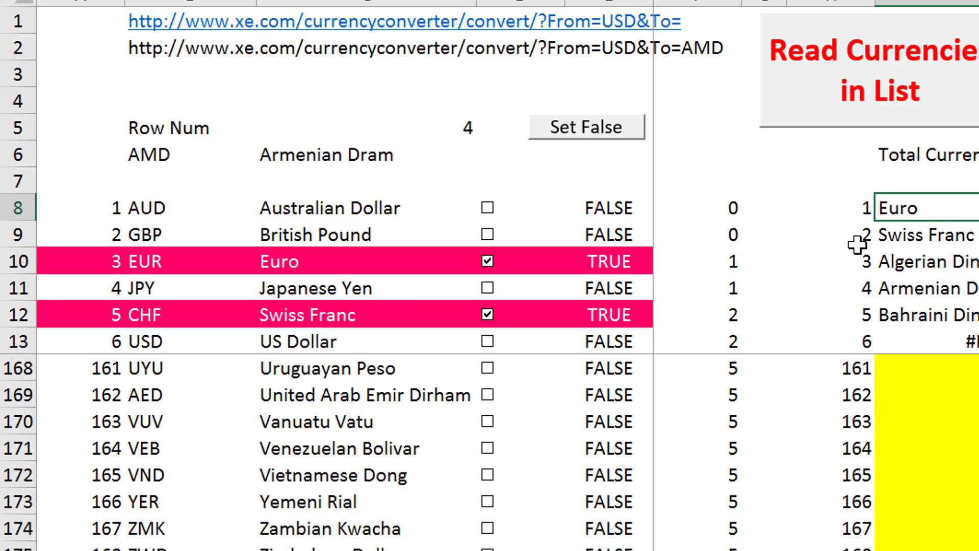
key("F2")
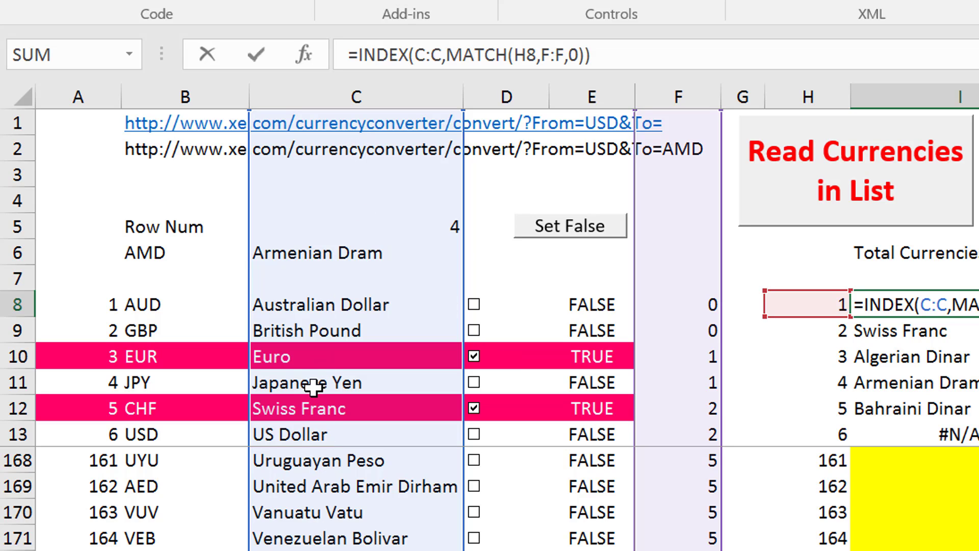
key("Return")
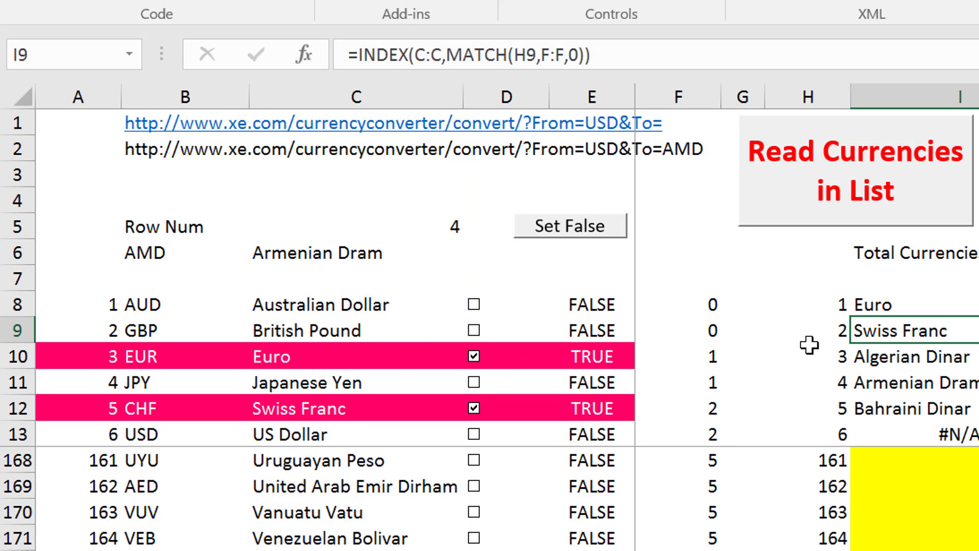
- Inspect the INDEX and MATCH formula in J8 that looks up the first selected currency's code
key("Up")
key("Right")
key("F2")
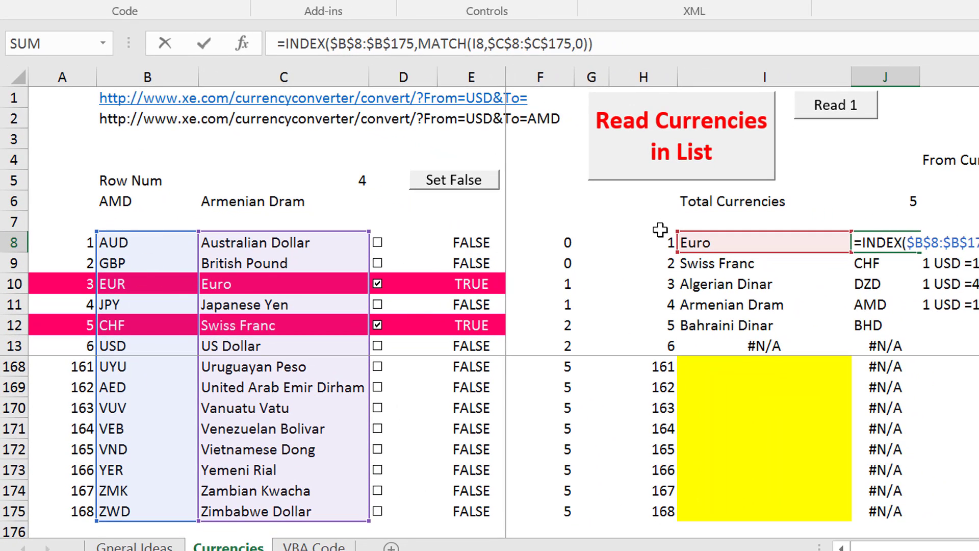
key("Escape")
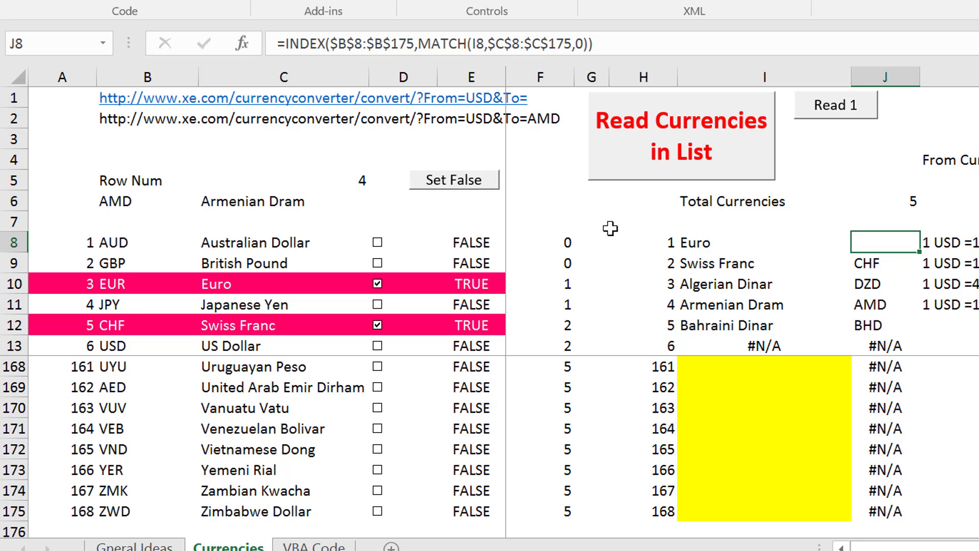
key("Left")
key("Right")
- Read the all_currencies macro on the VBA Code sheet
key("ctrl+Page_Down")
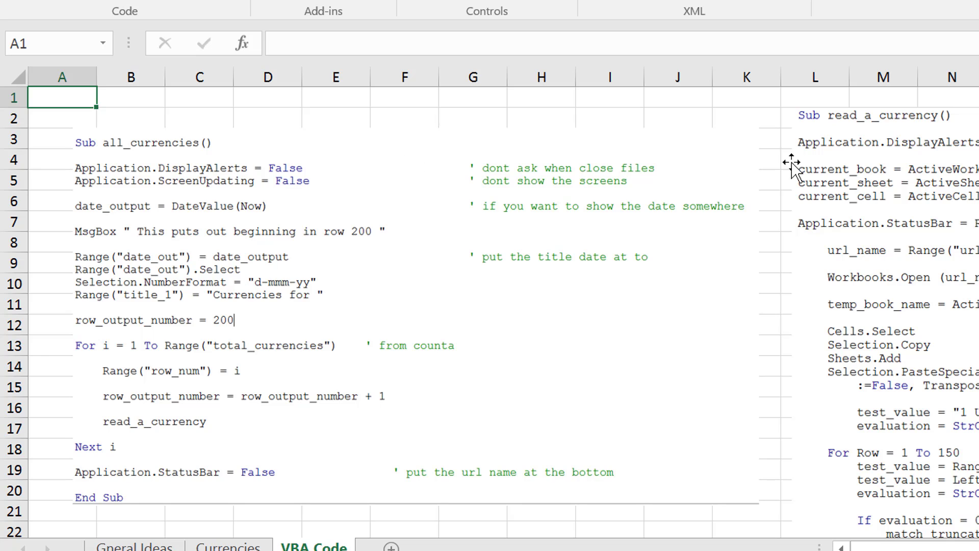
left_click(801, 347)
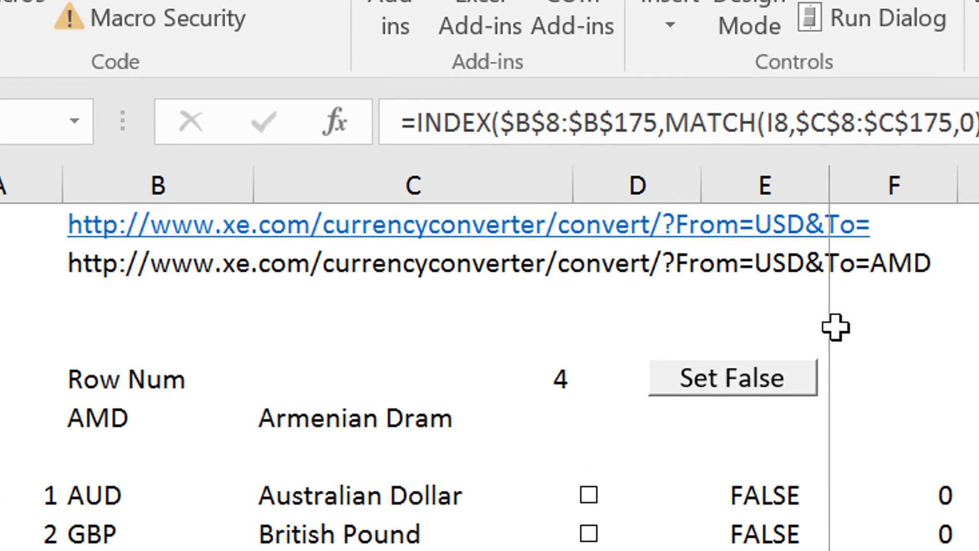
- Select the base currency converter URL in cell B1 of the Currencies sheet
left_click(836, 327)
key("Up")
key("Up")
key("Up")
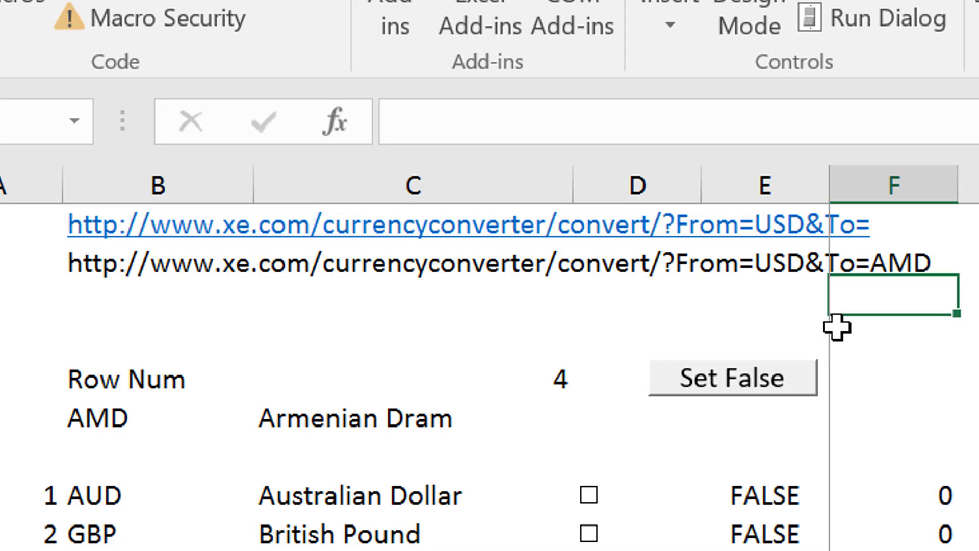
key("Left")
key("Left")
key("Left")
key("Left")
key("Left")
key("Right")
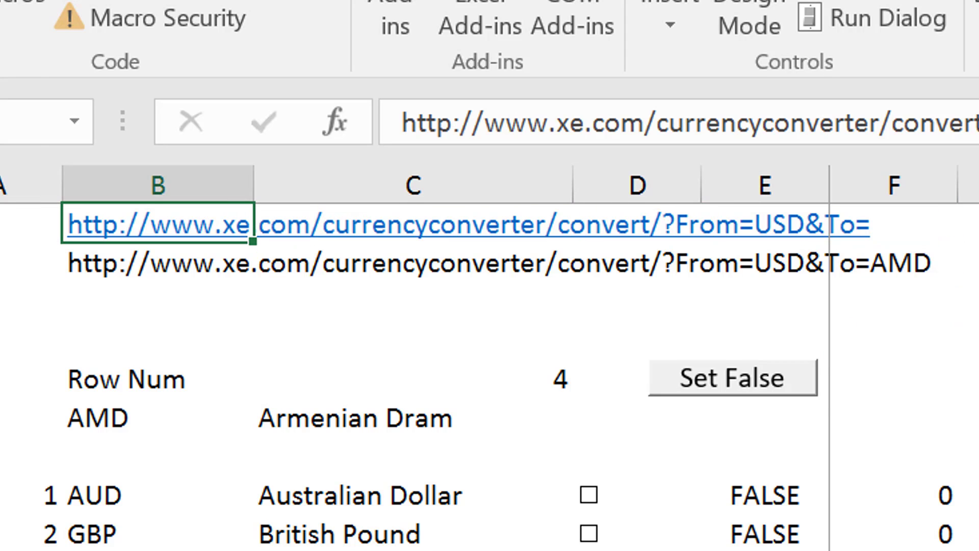
- Look at the external data options, open the web query window and close it without importing
left_click(16, 1)
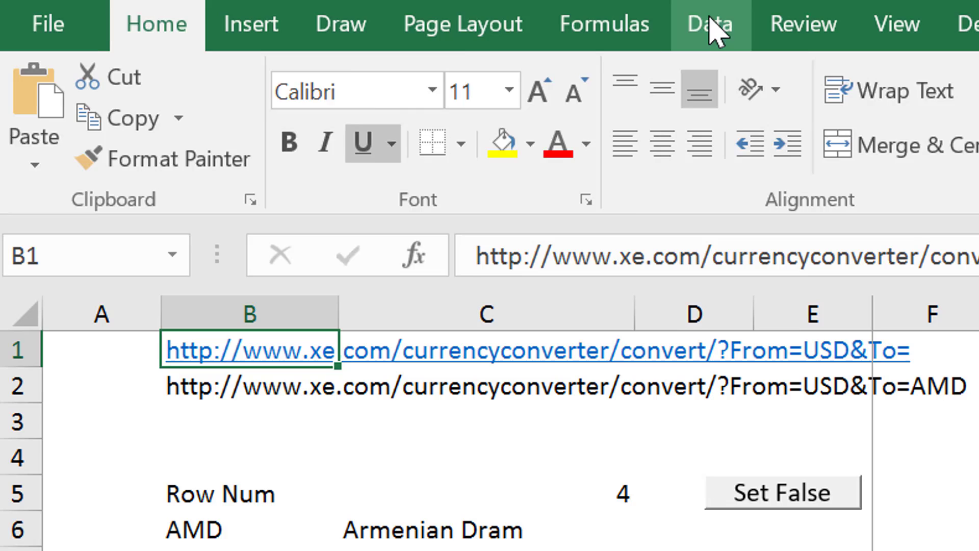
left_click(713, 28)
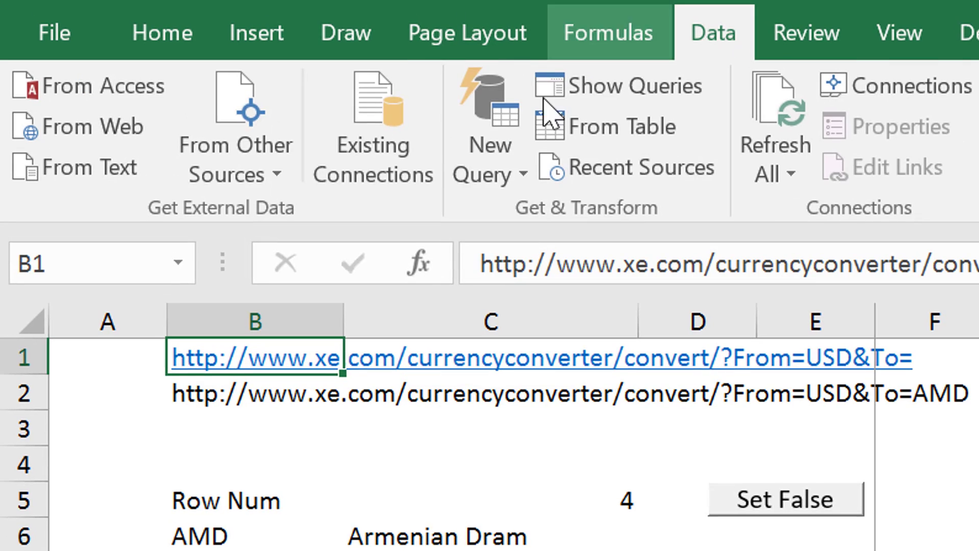
left_click(278, 125)
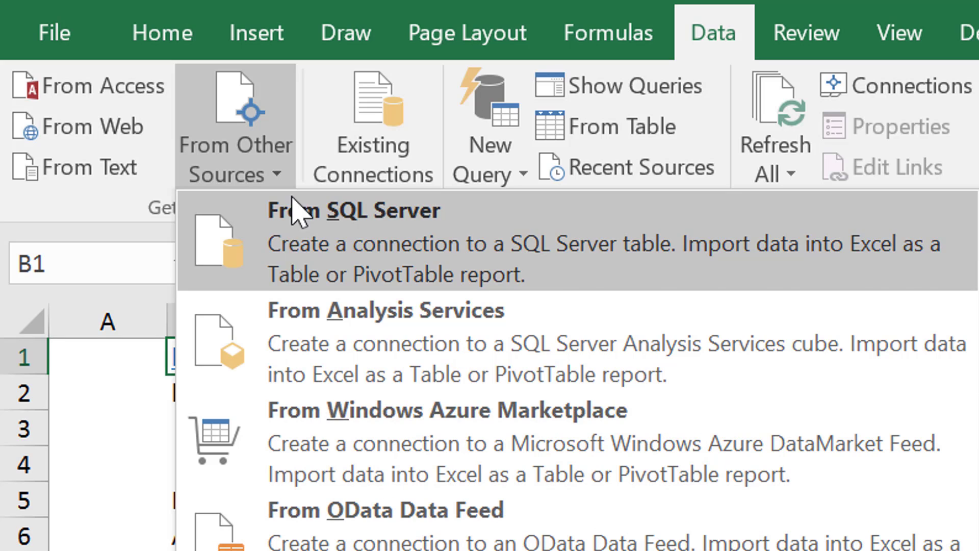
left_click(122, 135)
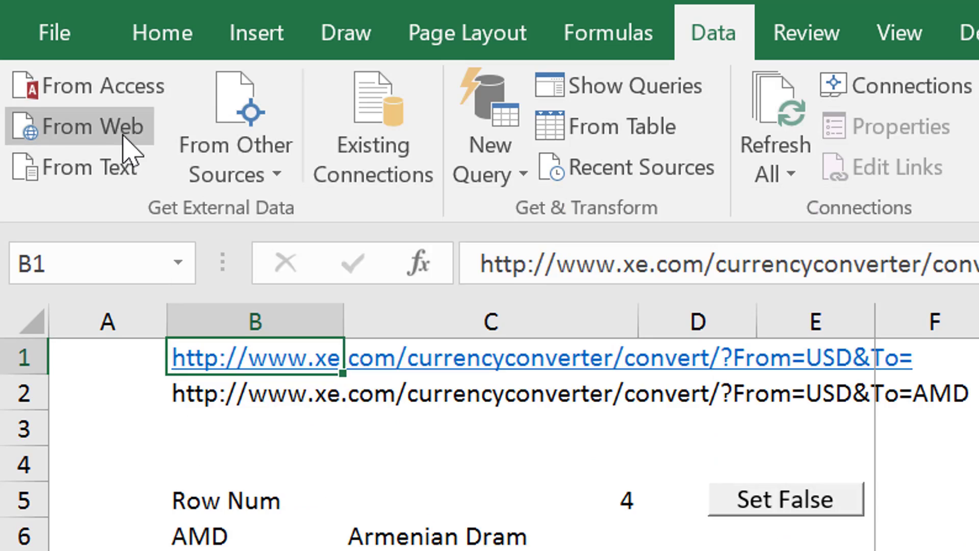
left_click(127, 146)
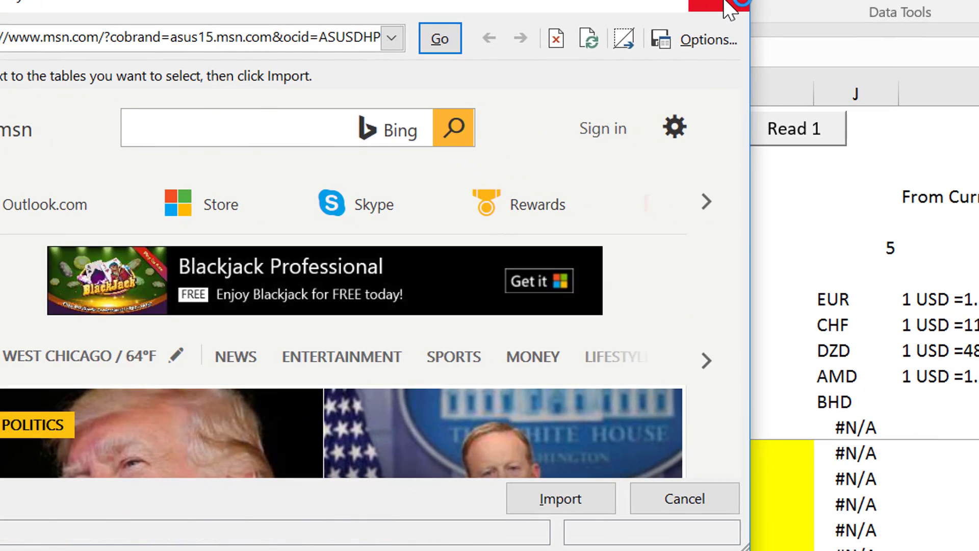
left_click(726, 7)
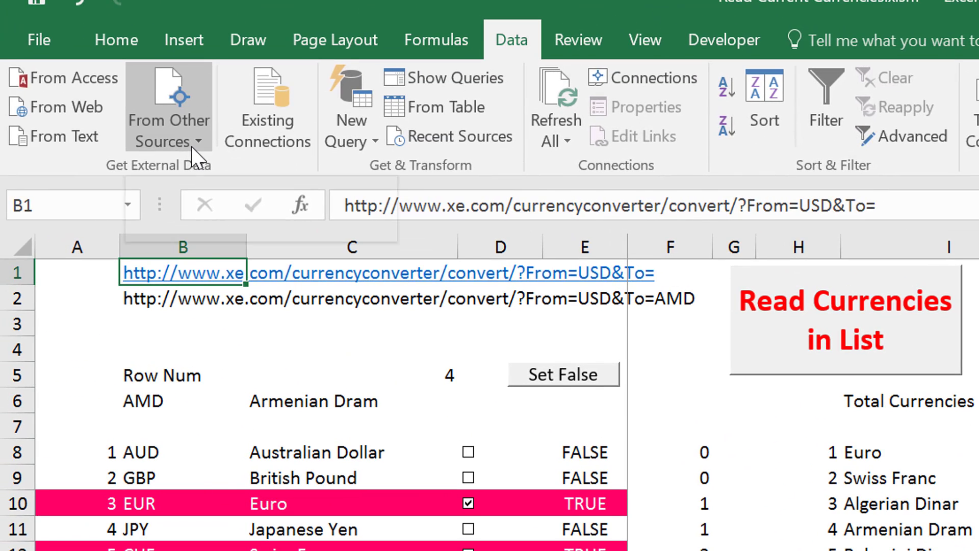
- Look at the other external data sources, open the XML data import file selection and close it without importing
left_click(191, 146)
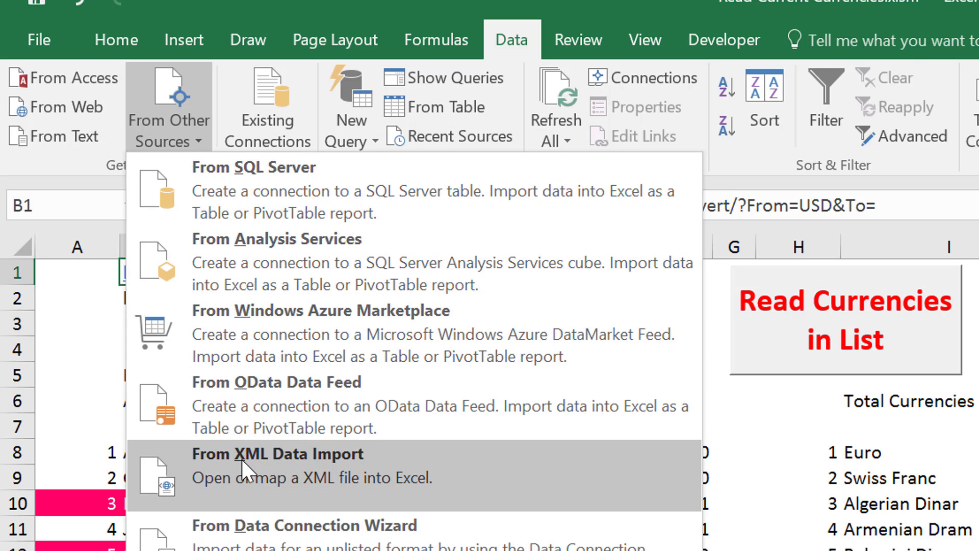
left_click(256, 453)
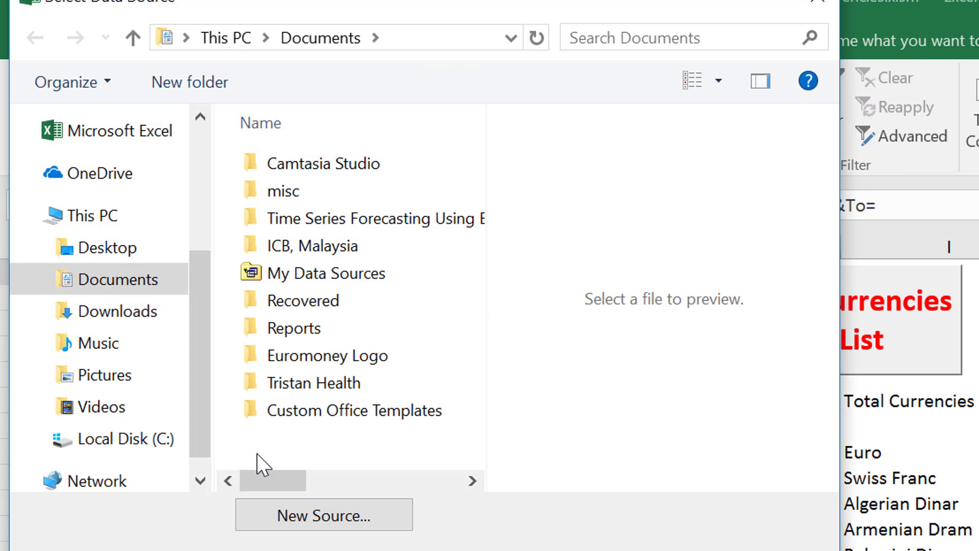
key("Escape")
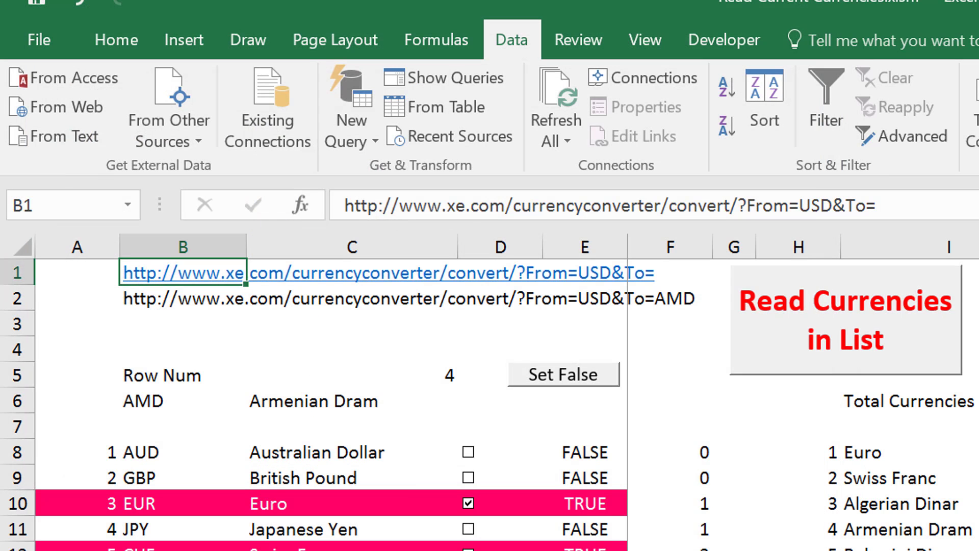
- View the new query sources, open the From Web query window and close it without entering a URL
key("ctrl+n")
left_click(363, 142)
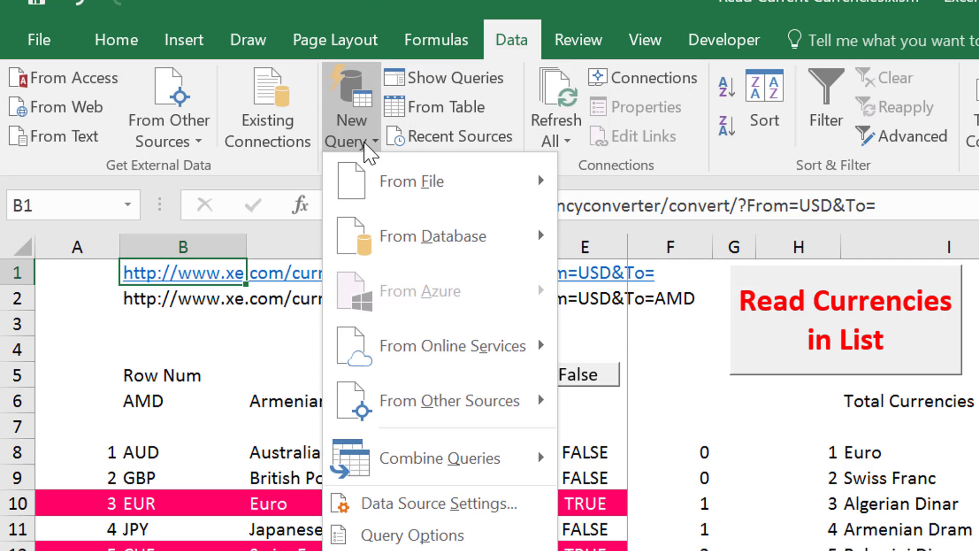
mouse_move(397, 407)
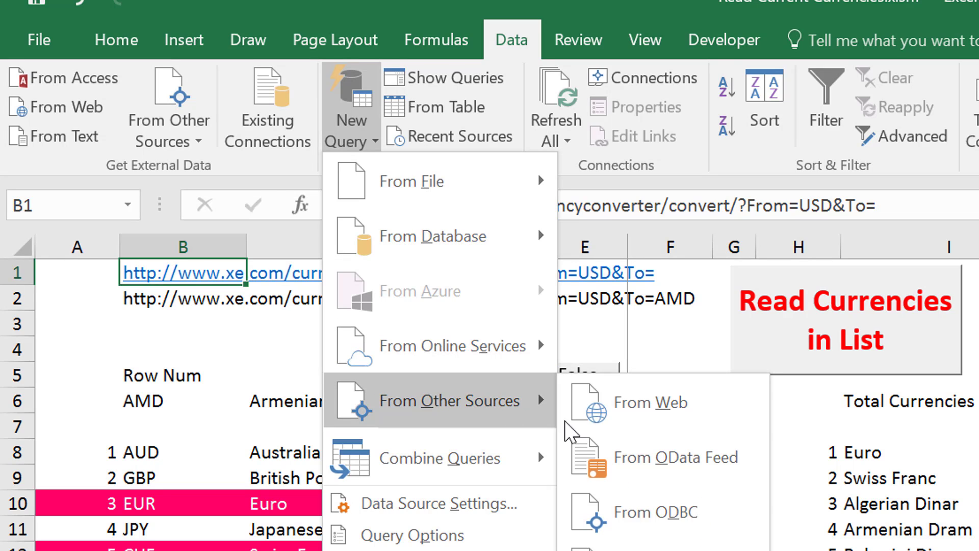
left_click(620, 409)
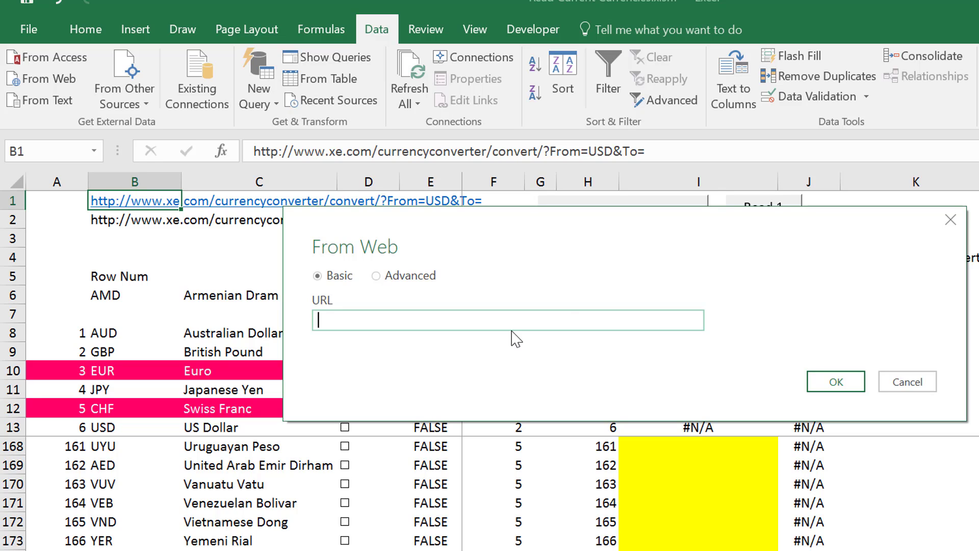
left_click(950, 221)
- Inspect the formula in B2 that joins the base URL in B1 with the currency code in B6
left_click(364, 245)
key("Up")
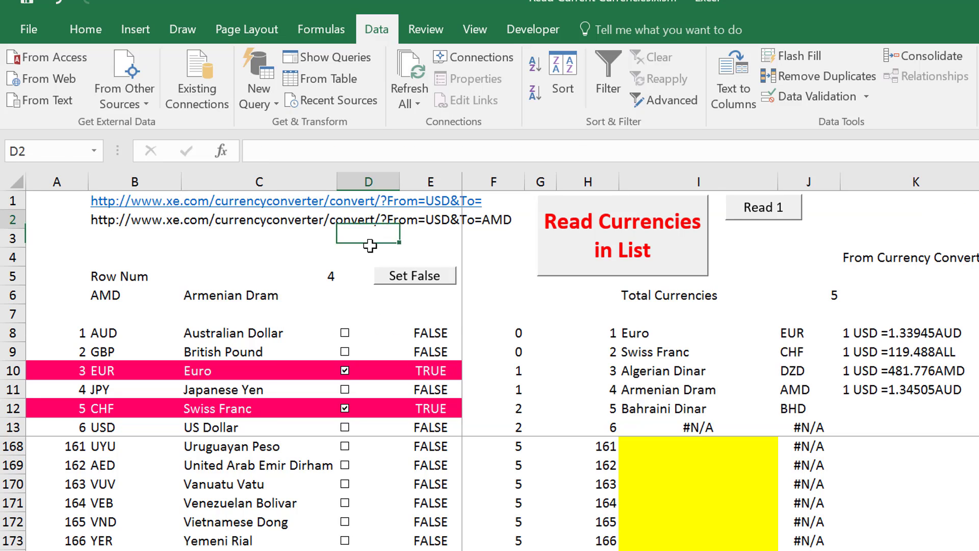
key("Left")
key("Left")
key("F2")
key("Escape")
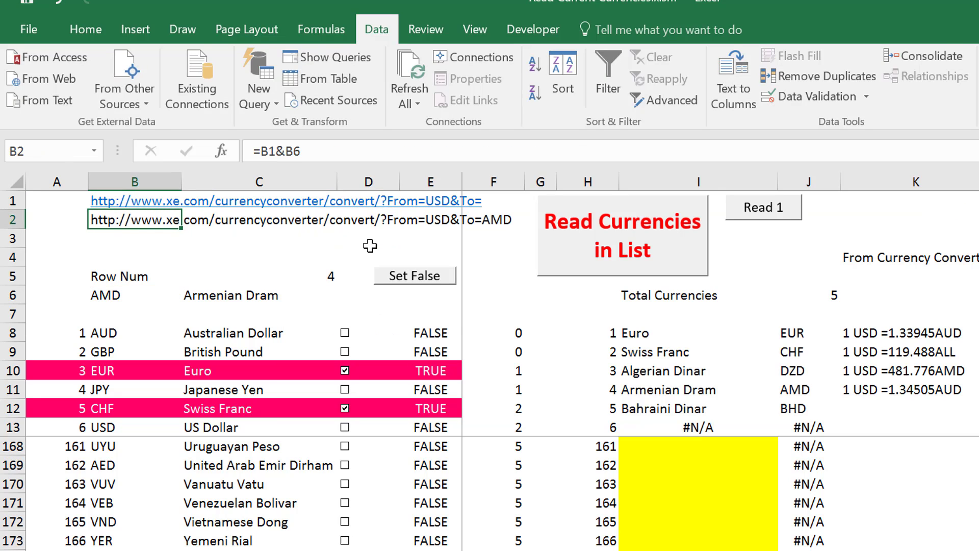
key("Up")
key("Down")
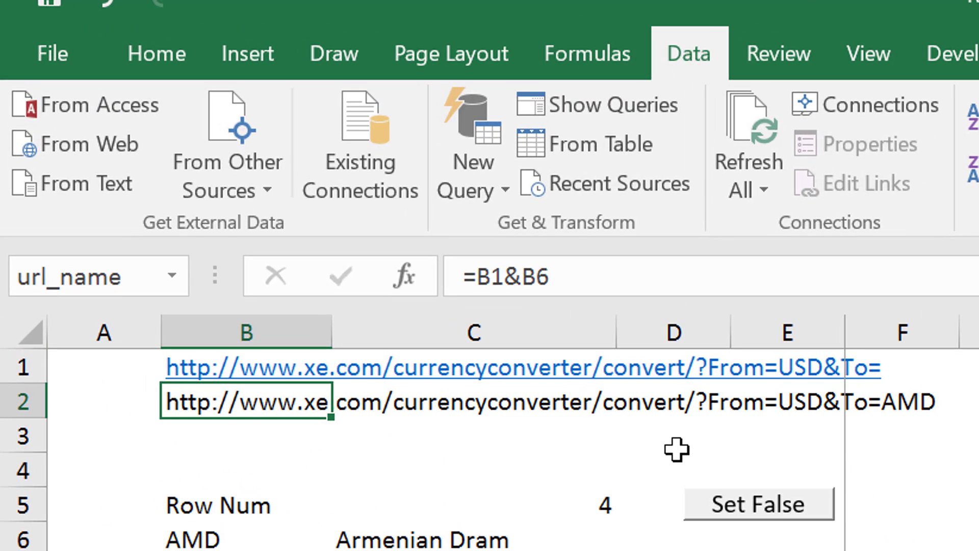
key("F2")
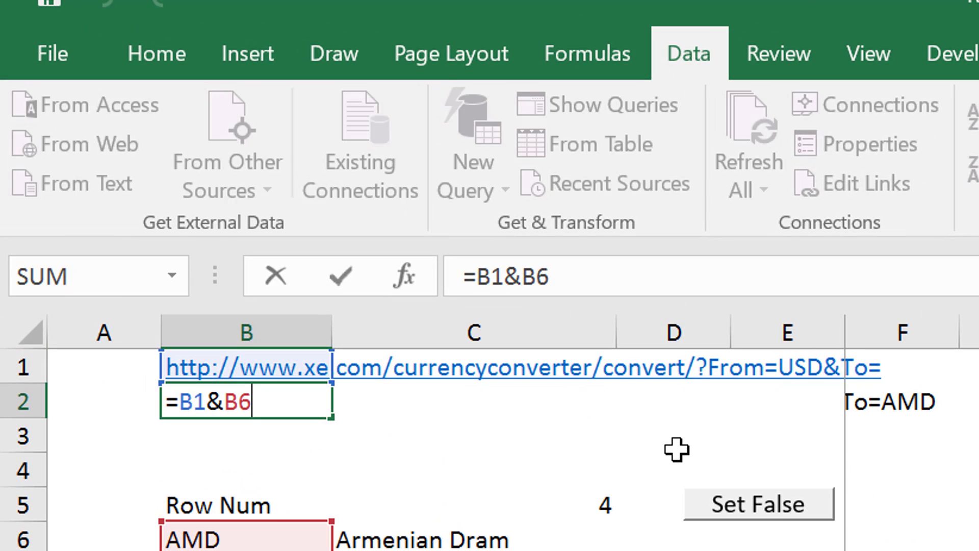
key("Return")
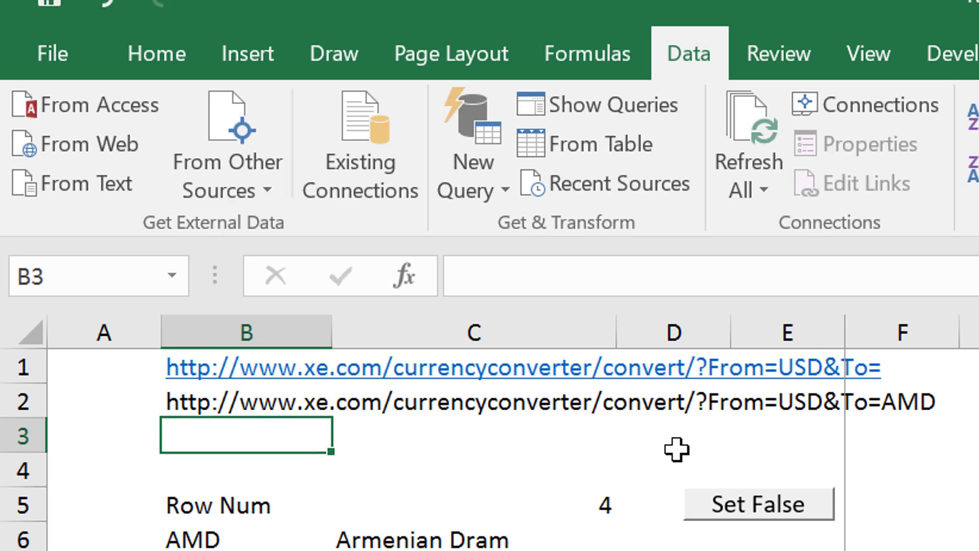
- Inspect the INDEX formula in B6 that picks a currency code from J8:J175 by the row number in C5
key("Down")
key("Down")
key("Down")
type("=INDEX(J8:J175,C5)")
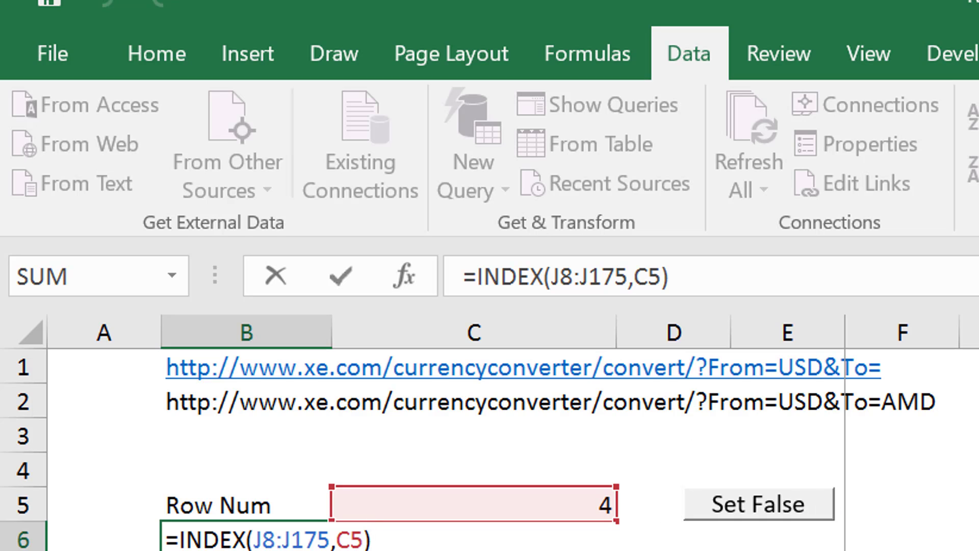
- Leave the B6 formula and run Read Currencies in List to read the exchange rates for the listed currencies
left_click(978, 539)
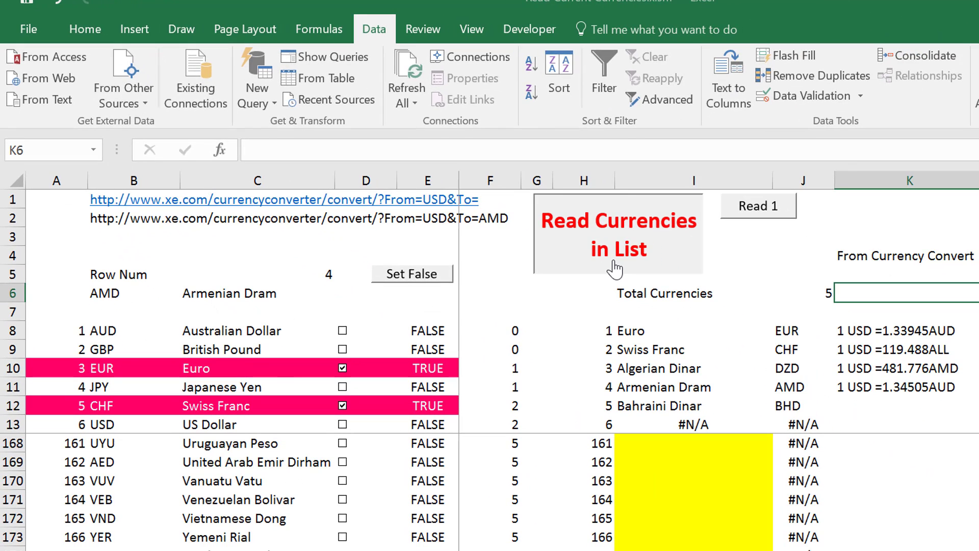
left_click(614, 268)
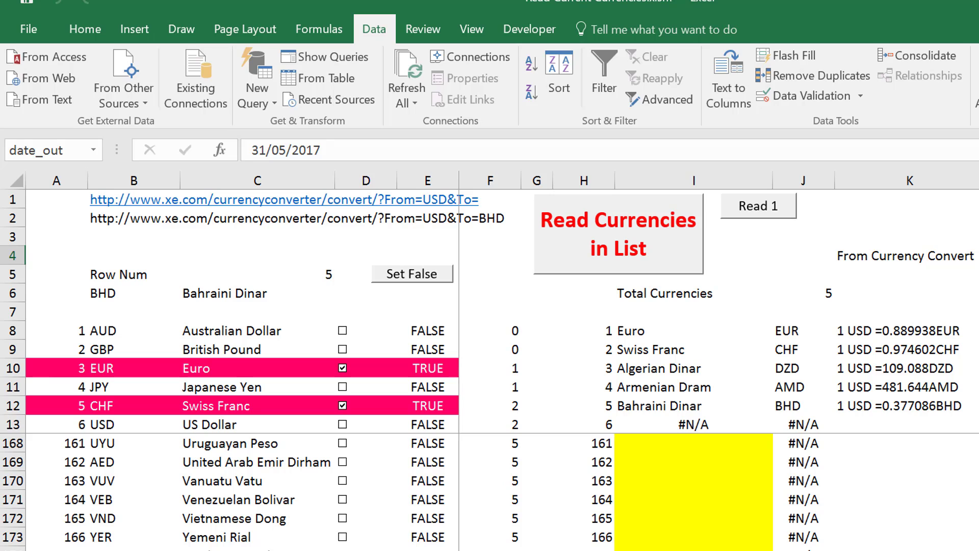
- Read the read_a_currency macro on the VBA Code sheet, from its start through the loop that searches for "1 USD"
left_click(459, 550)
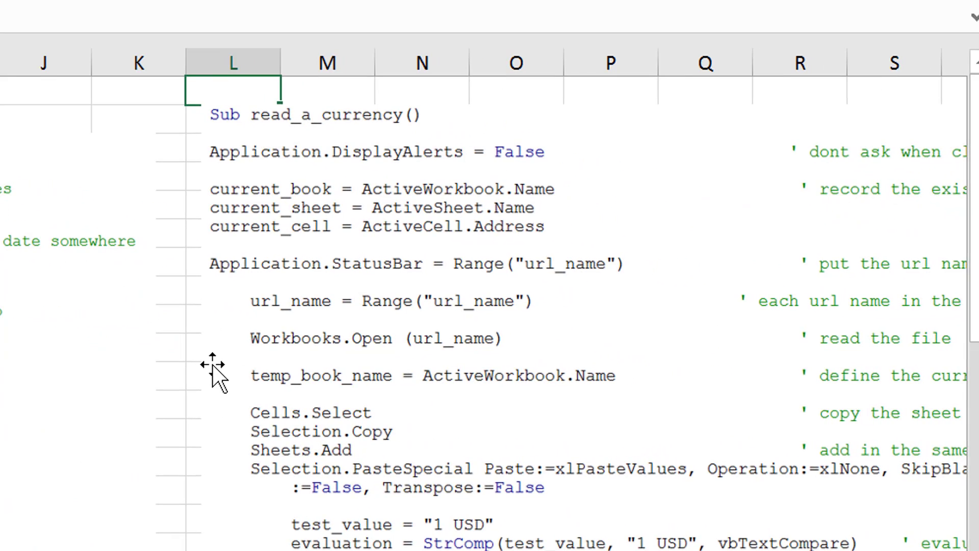
left_click(212, 365)
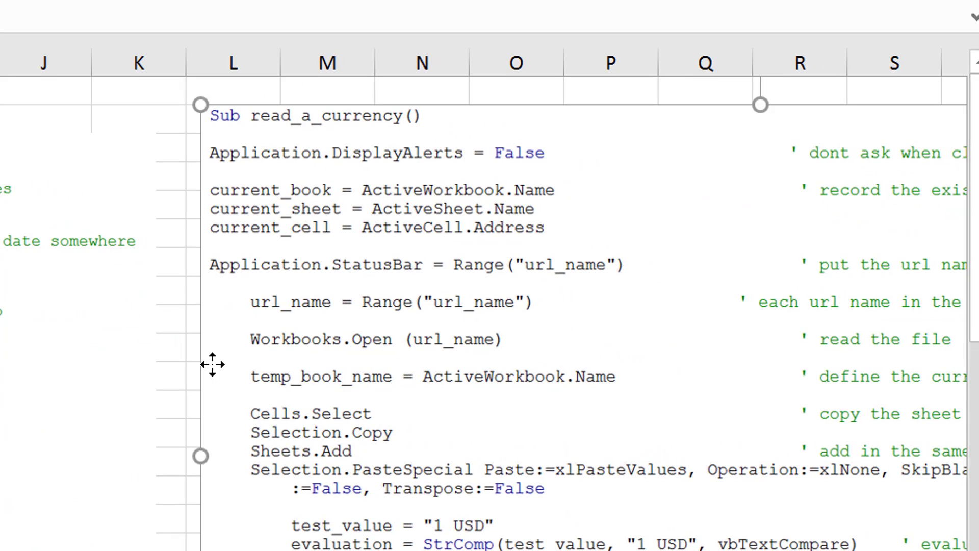
left_click(171, 550)
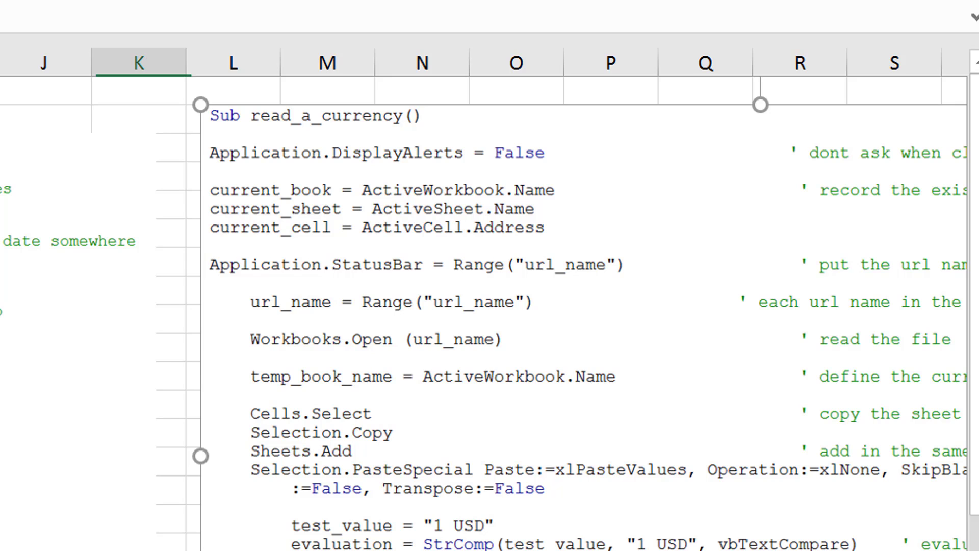
scroll(171, 550, "down", 1)
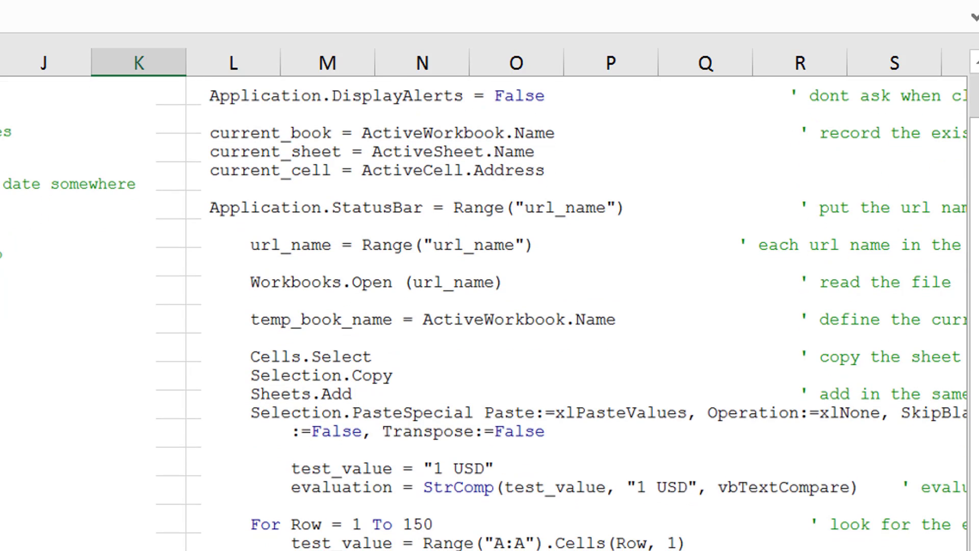
key("Up")
key("Up")
key("Up")
key("Up")
key("Up")
key("Up")
key("Up")
key("Up")
key("Up")
key("Up")
key("Up")
key("Up")
key("Up")
key("Up")
key("Up")
key("Up")
key("Right")
key("Down")
key("Down")
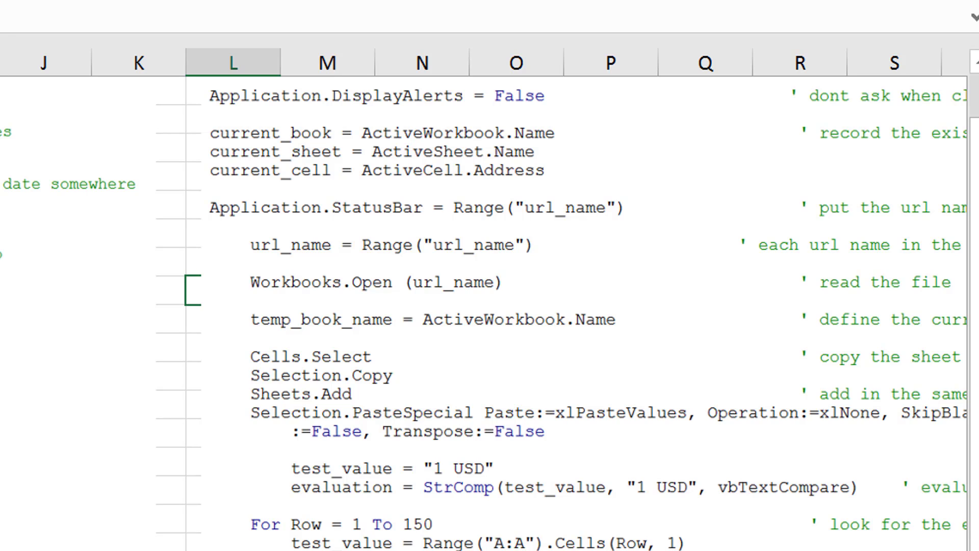
key("Down")
key("Down")
key("Down")
key("Down")
key("Down")
key("Down")
key("Down")
key("Down")
key("Down")
key("Down")
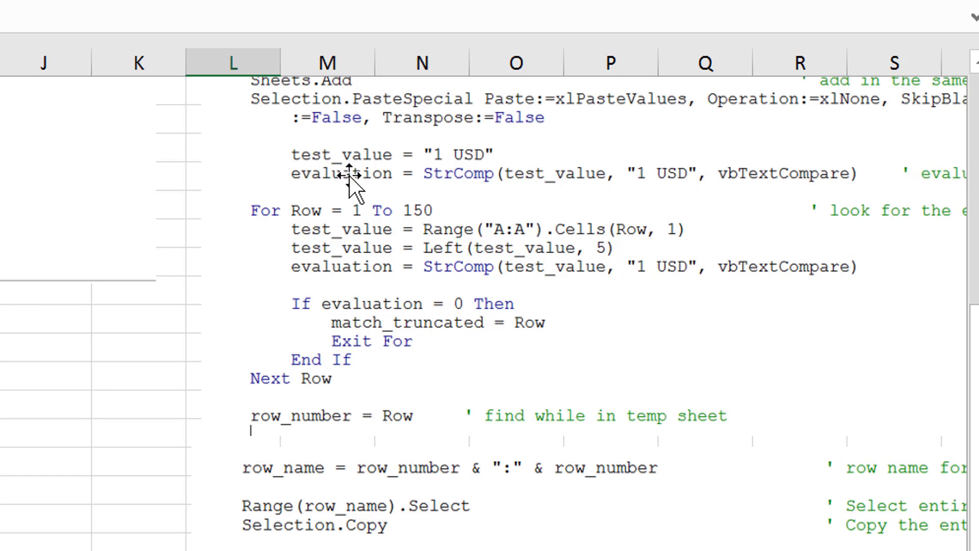
- Review the rest of read_a_currency, which copies the found row into the original workbook, and go back over the code
left_click(117, 541)
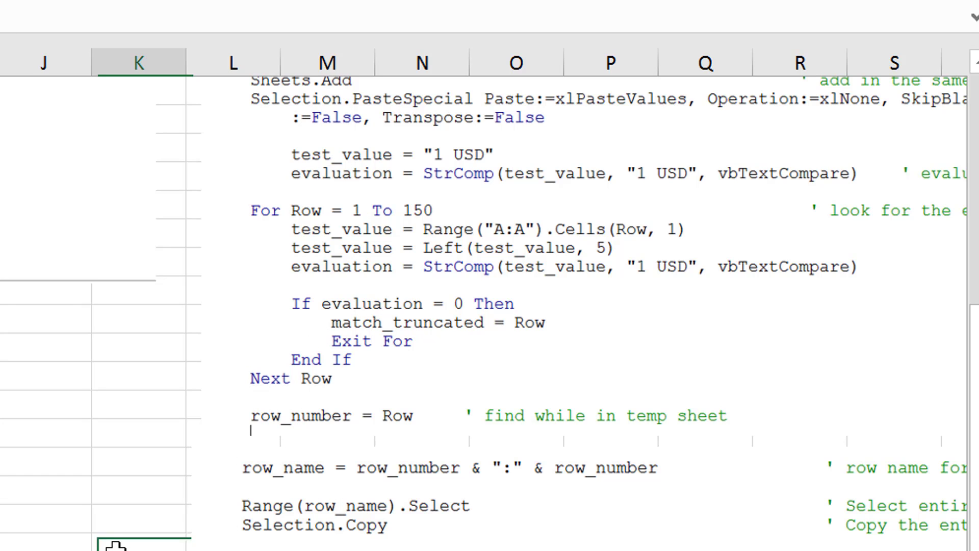
scroll(116, 544, "down", 3)
scroll(116, 546, "down", 1)
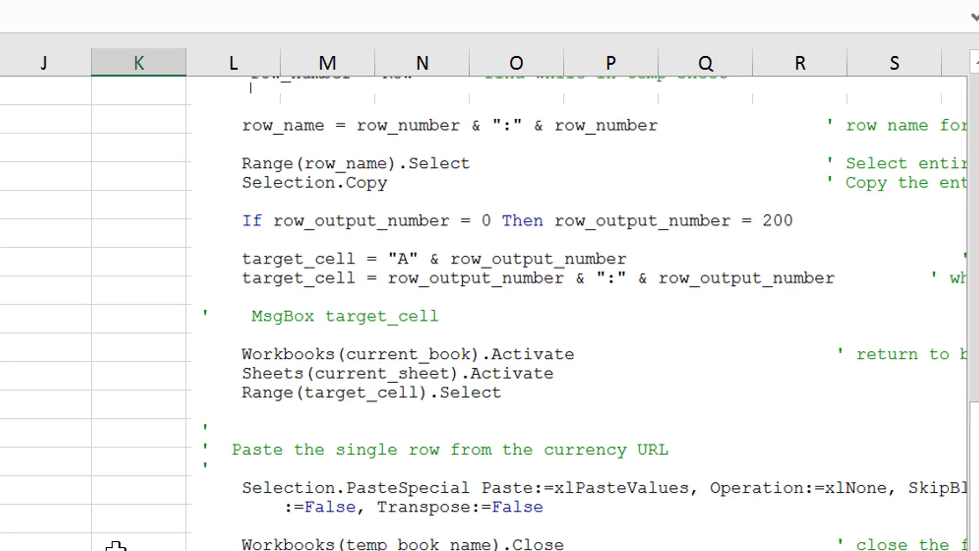
left_click(116, 541)
key("Up")
key("Up")
key("Up")
key("Up")
key("Up")
key("Up")
key("Up")
key("Up")
key("Up")
key("Up")
key("Up")
key("Up")
key("Up")
key("Up")
key("Up")
key("Up")
key("Up")
key("Up")
key("Up")
key("Up")
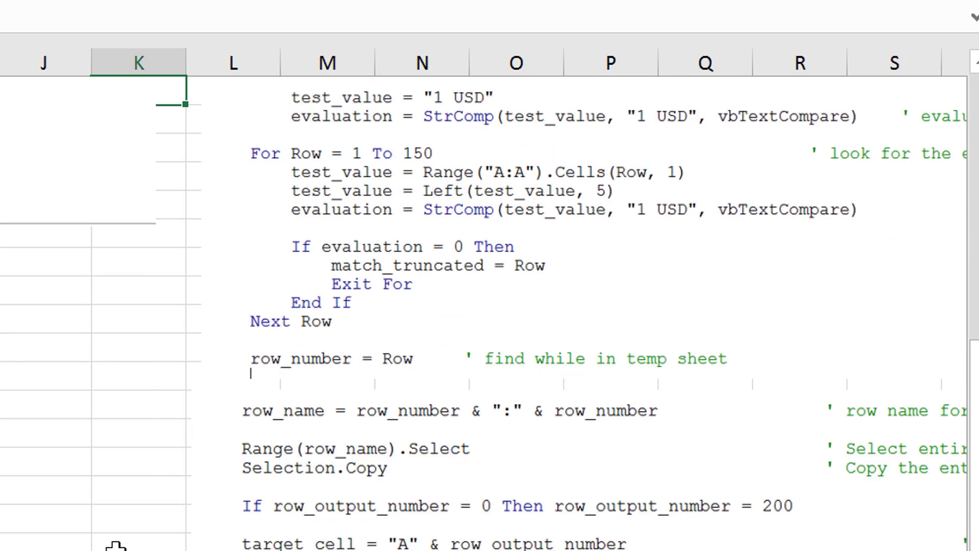
key("Up")
key("Up")
key("Down")
key("Down")
key("Down")
key("Down")
key("Down")
key("Down")
key("Down")
key("Down")
key("Down")
key("Down")
key("Down")
key("Down")
key("Down")
key("Down")
key("Down")
key("Down")
key("Down")
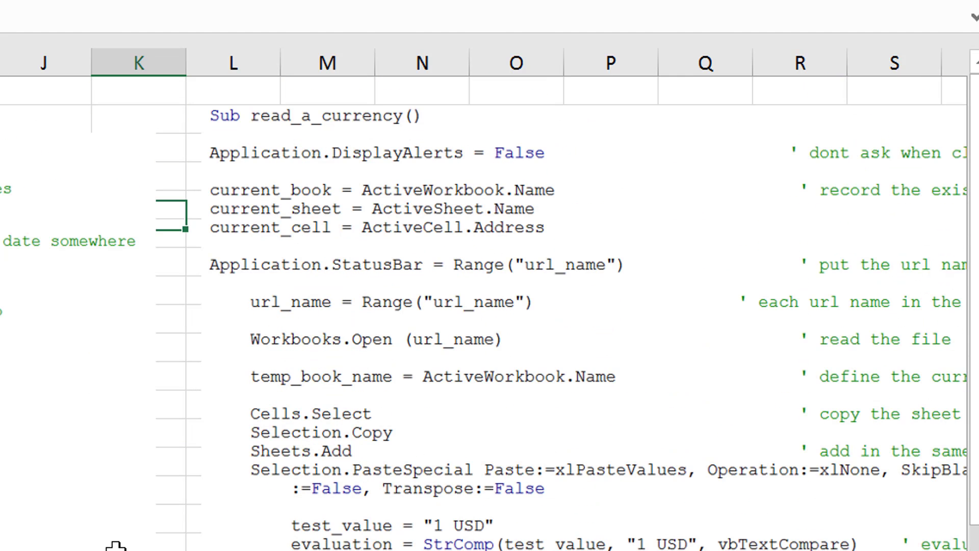
key("Down")
key("Down")
key("Down")
key("Down")
key("Down")
key("Down")
key("Down")
key("Down")
key("Down")
key("Down")
key("Down")
key("Down")
key("Down")
key("Down")
key("Down")
key("Down")
key("Down")
key("Down")
key("Down")
key("Down")
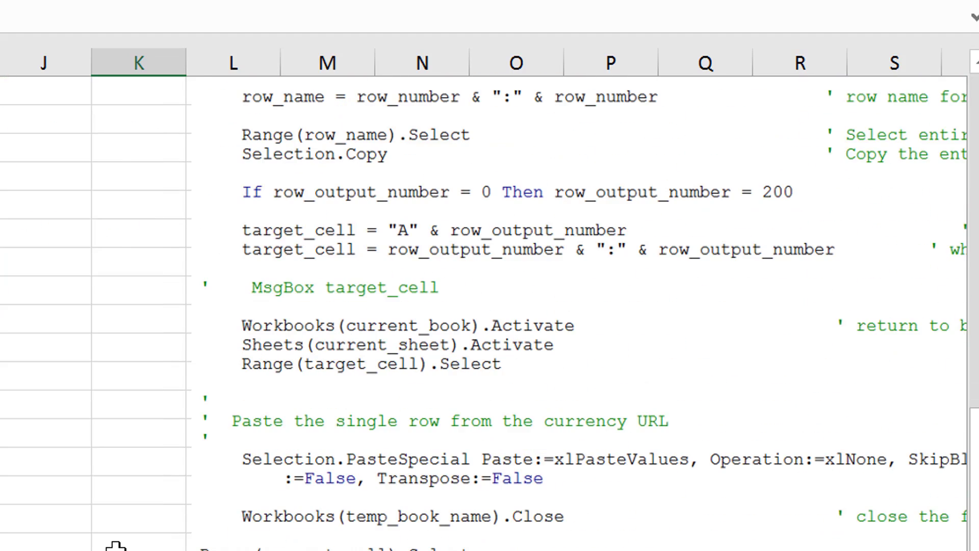
key("Up")
key("Up")
key("Up")
key("Up")
key("Up")
key("Up")
key("Up")
key("Up")
key("Up")
key("Up")
key("Up")
key("Up")
key("Up")
key("Up")
key("Up")
key("Up")
key("Up")
key("Up")
key("Up")
key("Up")
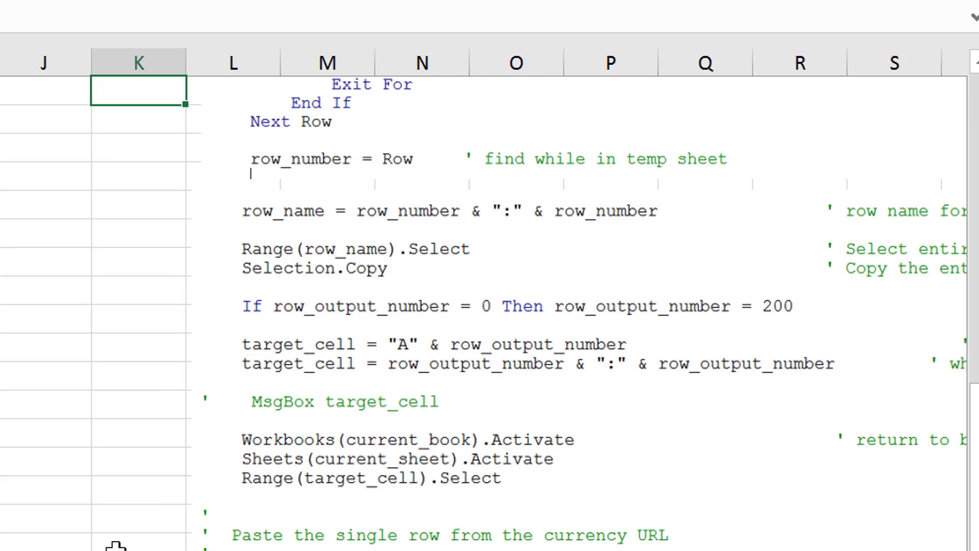
key("Up")
key("Up")
key("Up")
key("Up")
key("Up")
key("Up")
key("Up")
key("Up")
key("Up")
key("Up")
key("Up")
key("Up")
key("Up")
key("Up")
key("Up")
key("Up")
key("Up")
key("Up")
key("Up")
key("Up")
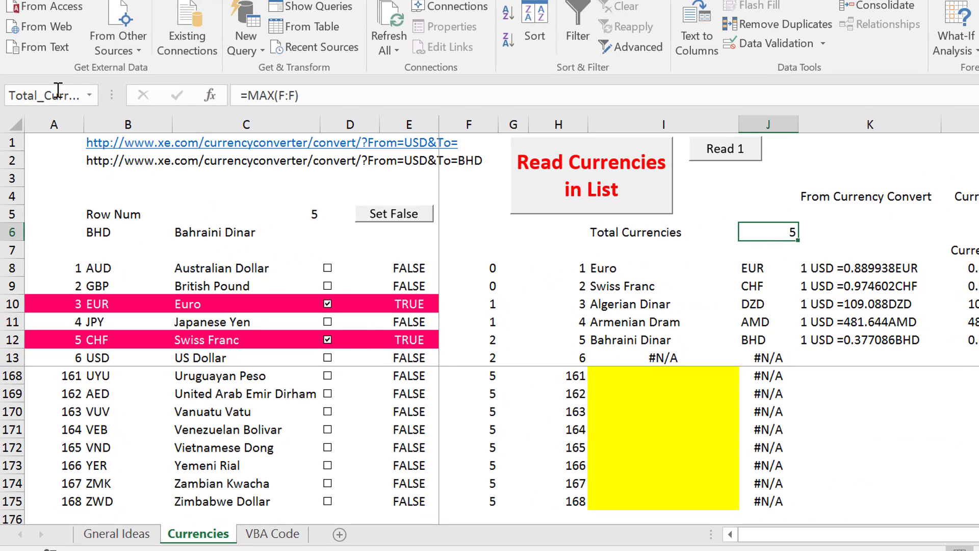
- Inspect the MAX formula in J6 that takes the total number of selected currencies from column F, then leave it
key("F2")
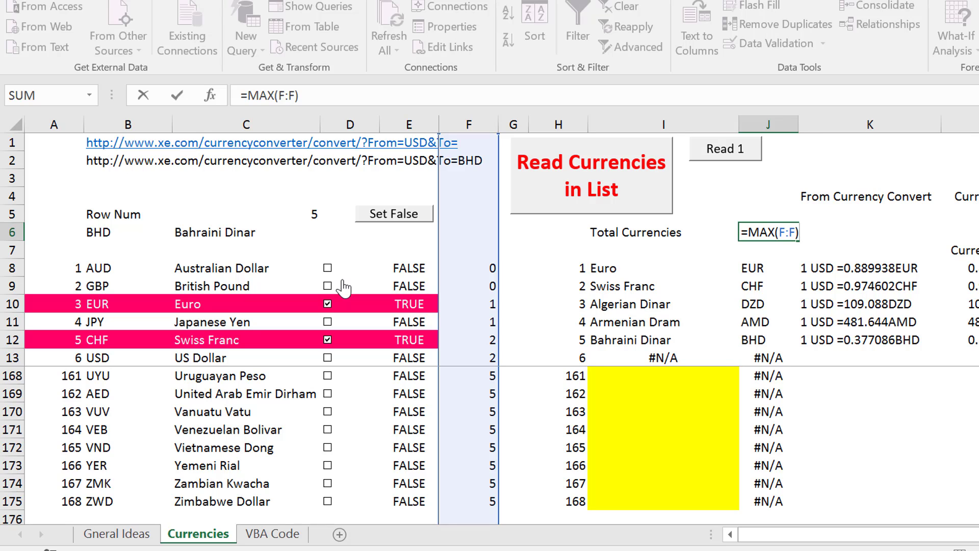
key("Return")
key("Down")
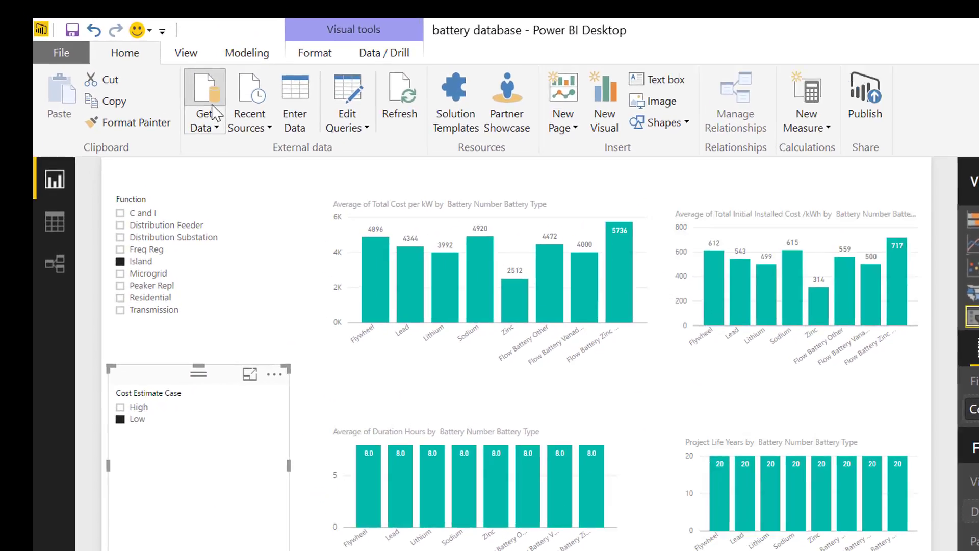
- Look over the Online Services data sources that Power BI Desktop offers for getting data, and close the list
left_click(161, 16)
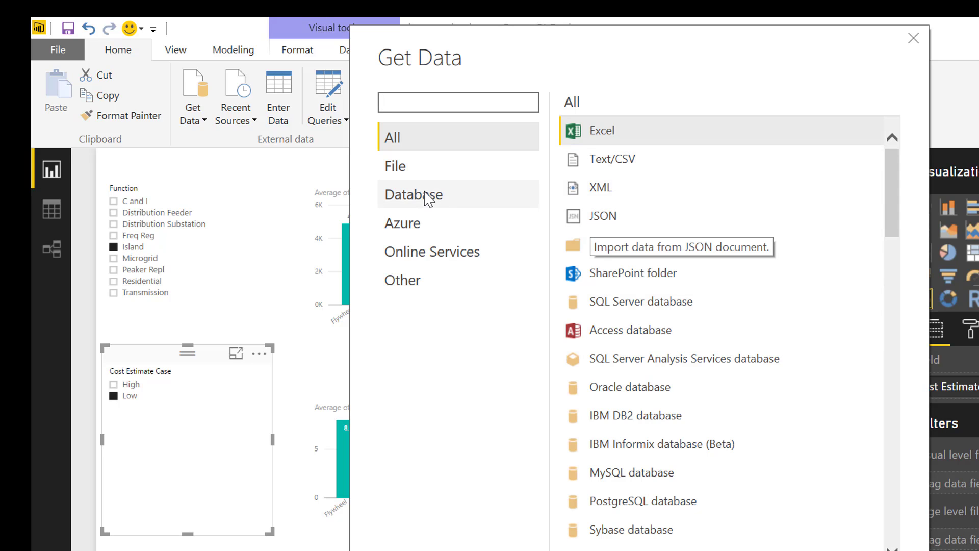
left_click(409, 260)
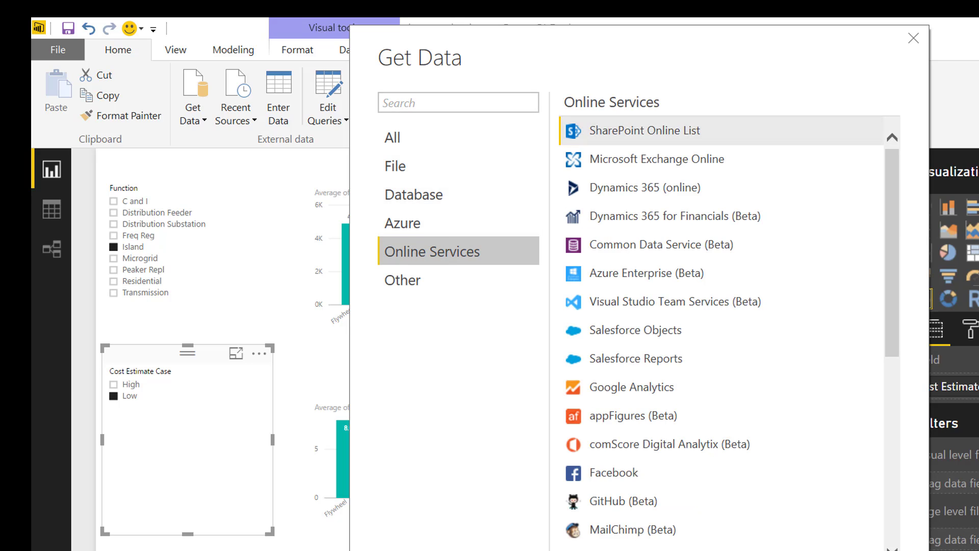
key("Escape")
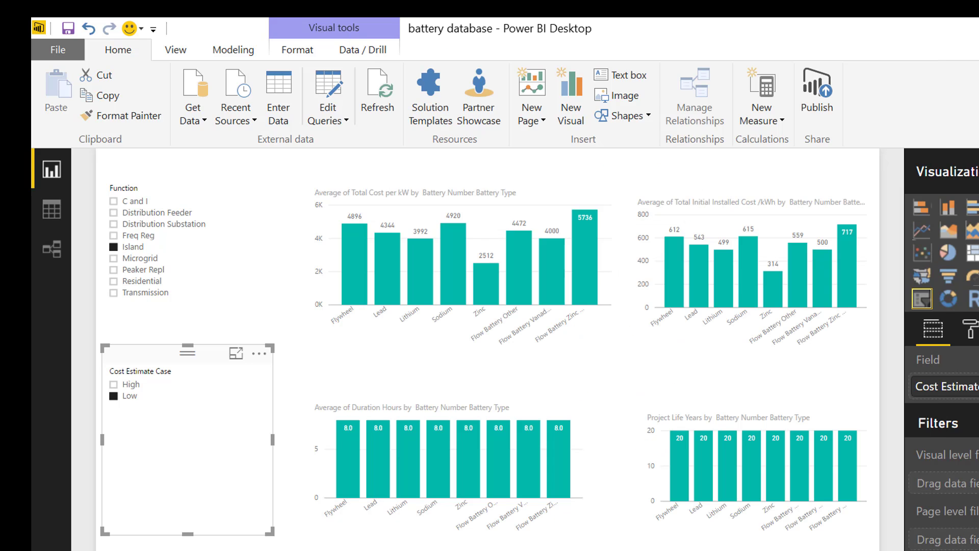
- Open the Web data source from the most common sources to view its URL dialog, and cancel it
left_click(207, 123)
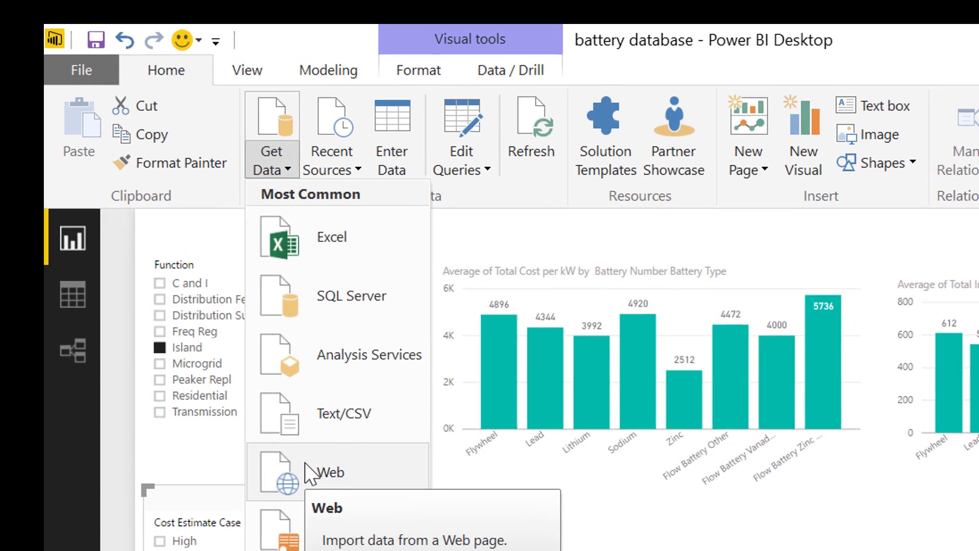
left_click(216, 330)
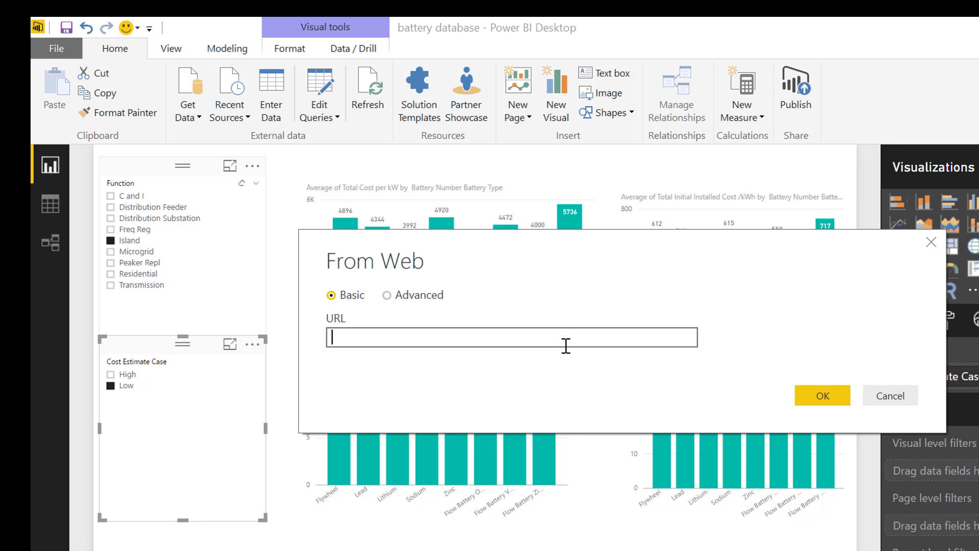
left_click(890, 396)
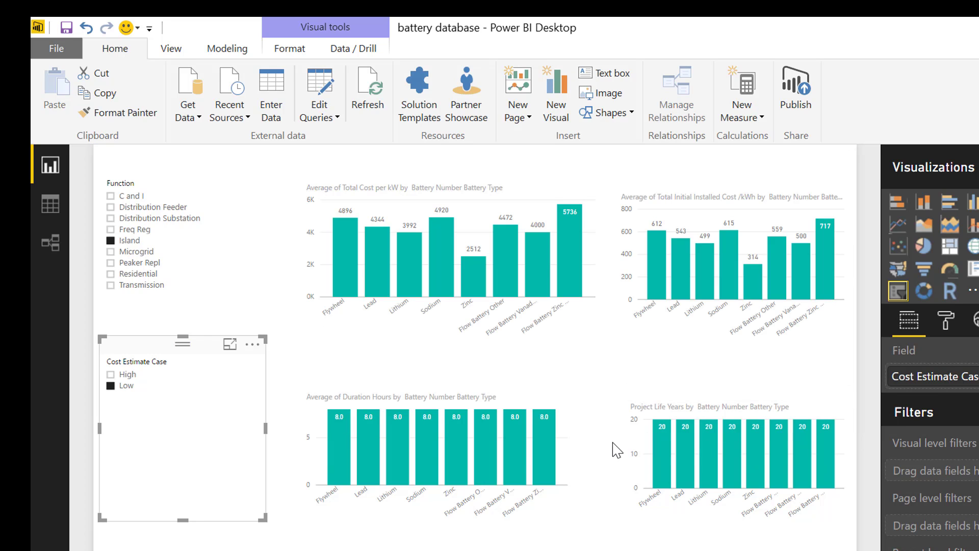
- Switch back to the Read Current Currencies workbook in Excel and go up column K from row 169 to the first rate in K8
left_click(571, 550)
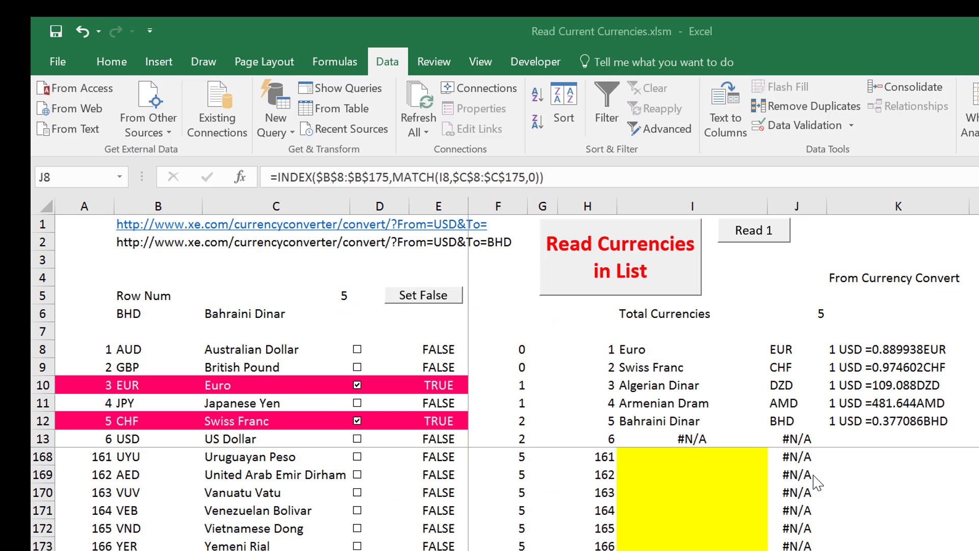
left_click(876, 468)
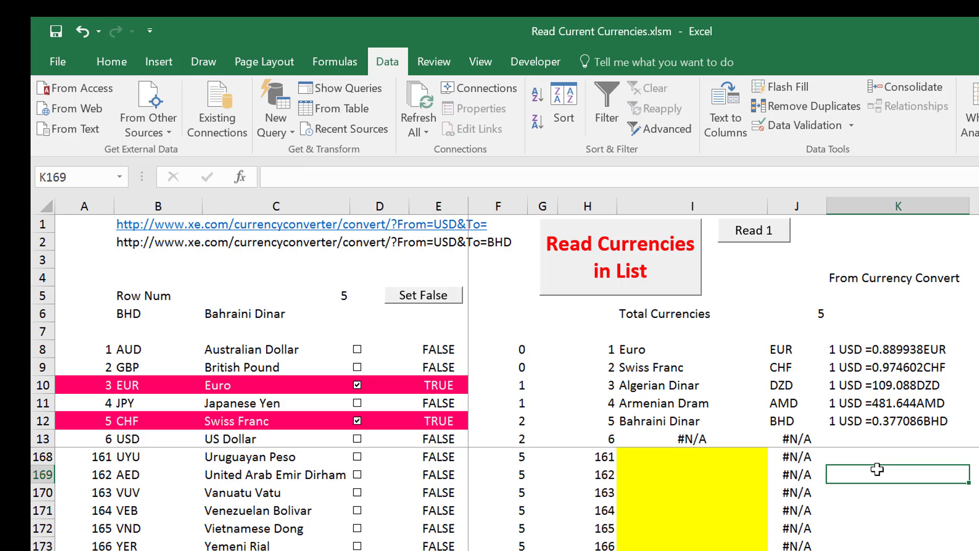
key("Up")
key("Up")
key("Up")
key("Up")
key("Up")
key("Up")
key("Up")
key("Up")
key("Up")
key("Up")
key("Up")
key("Up")
key("Up")
key("Up")
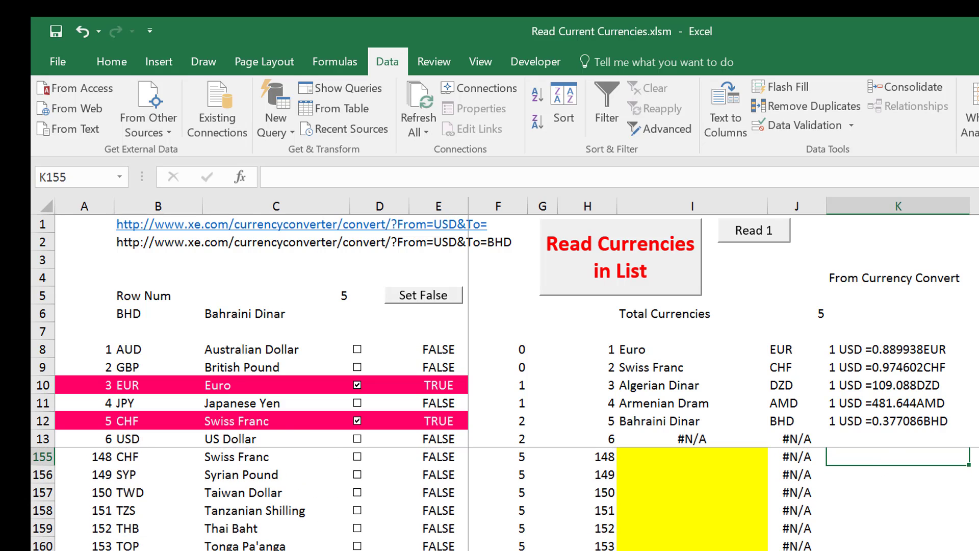
scroll(423, 500, "up", 8)
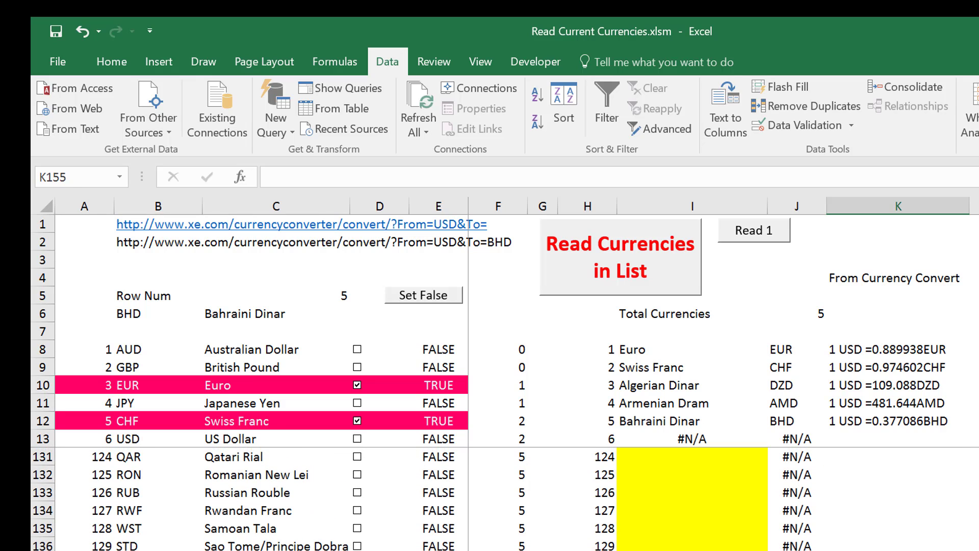
scroll(423, 500, "up", 20)
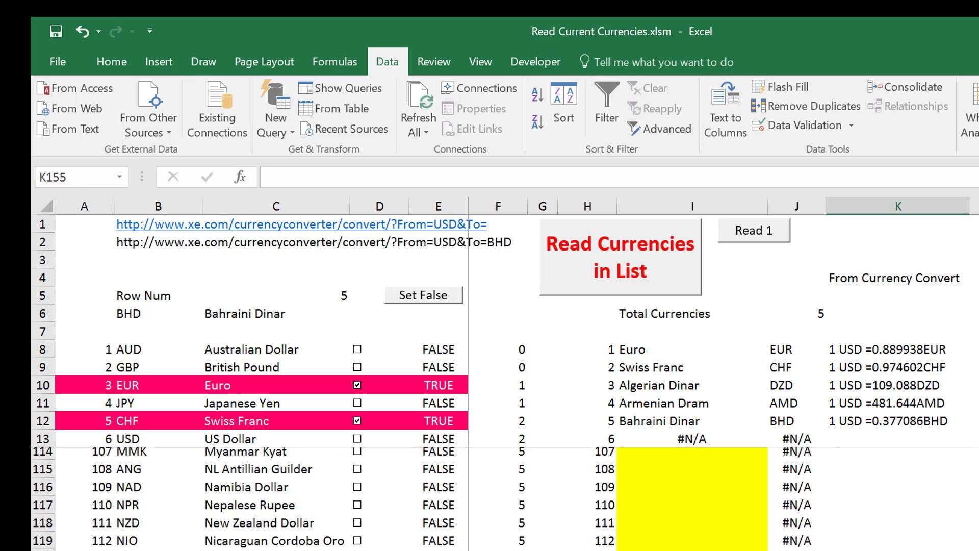
left_click(905, 475)
key("Up")
key("Up")
key("Up")
key("ctrl+Up")
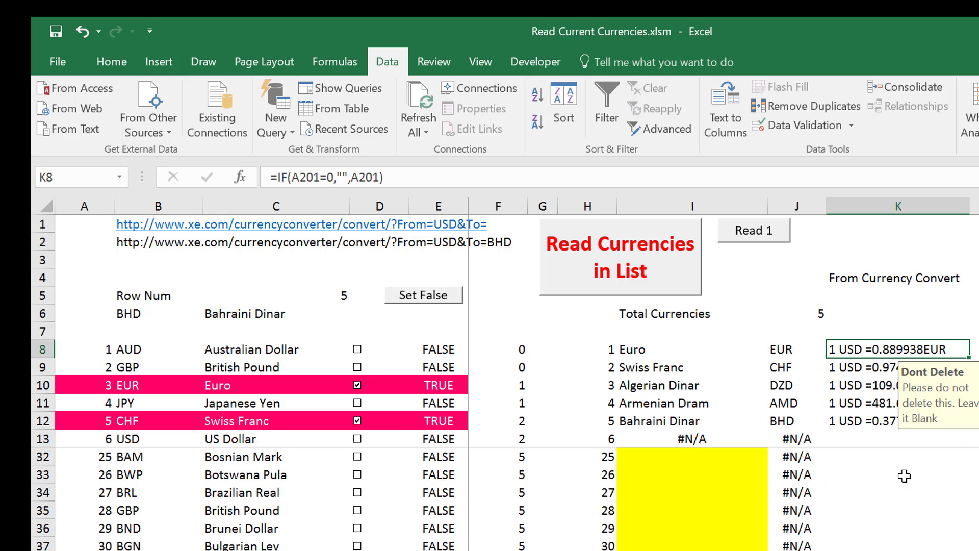
- Examine the IF formulas in column K from K8 down past the last rate, which pull results from the rows below 200
key("ctrl+Up")
key("Down")
key("Down")
key("Down")
key("Down")
key("Down")
key("Down")
key("Down")
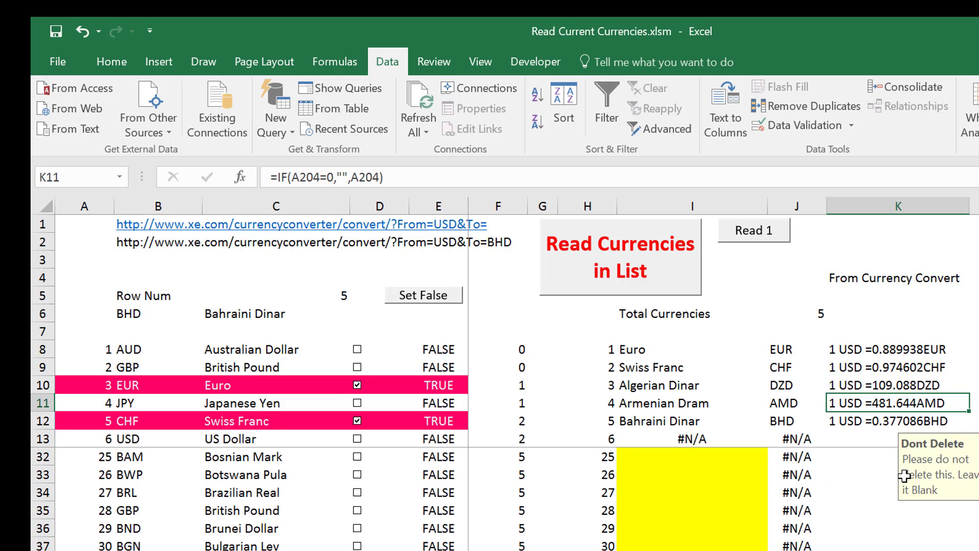
key("Down")
key("Down")
key("Down")
key("Down")
key("Up")
key("Up")
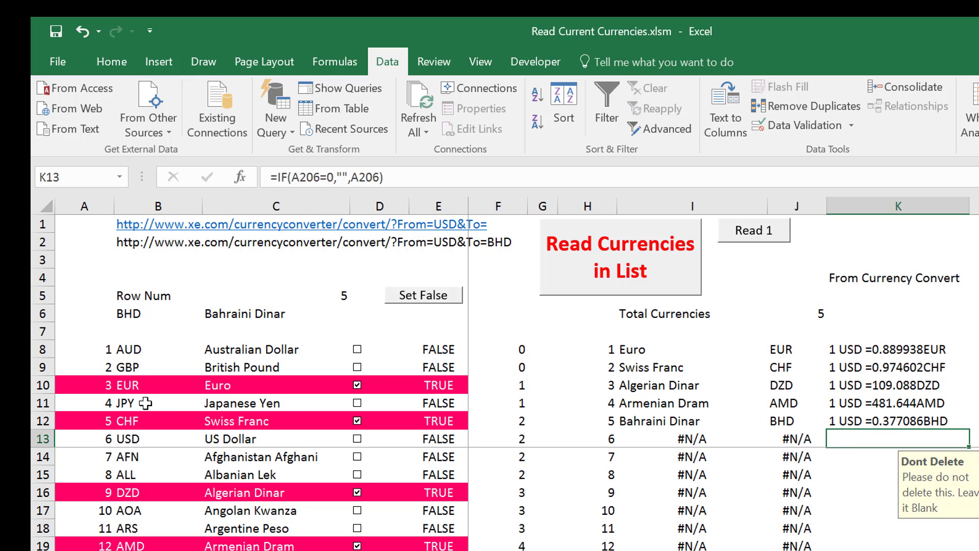
- Check how far the numbered currency list in column A extends below row 8
left_click(91, 356)
key("ctrl+Down")
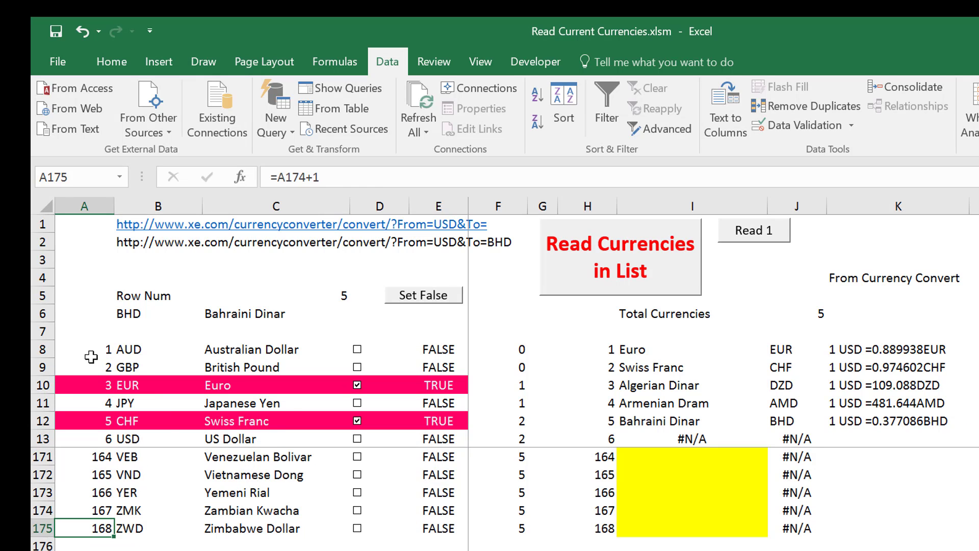
key("Up")
key("Up")
- Select the currency list A8:E175 and open the manager for its conditional formatting rules
left_click(91, 356)
key("shift+Right")
key("shift+Right")
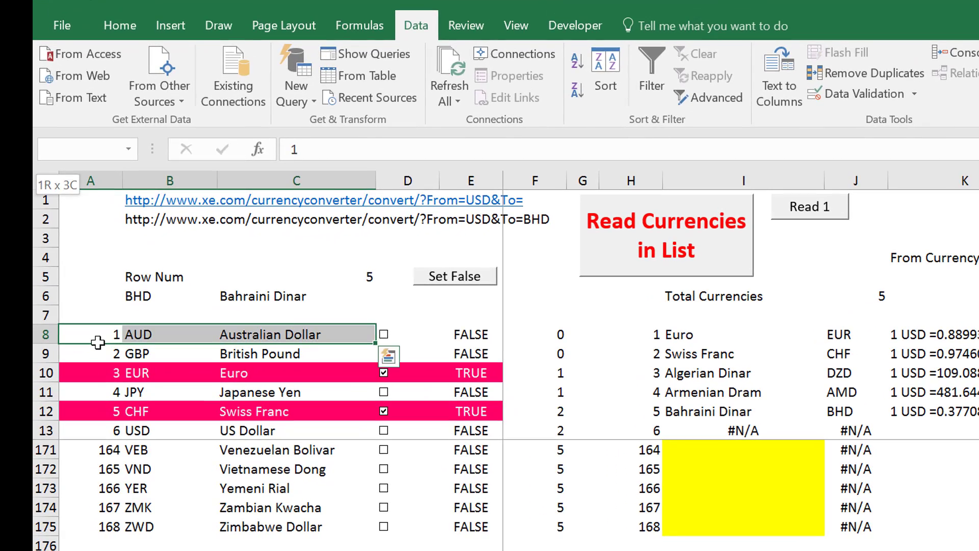
key("shift+Right")
key("shift+Right")
key("ctrl+shift+Down")
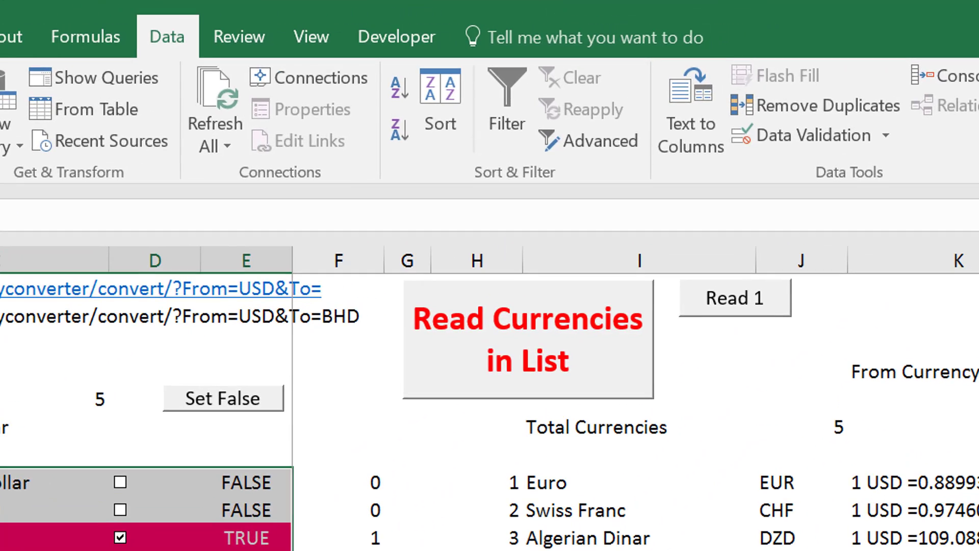
left_click(1, 37)
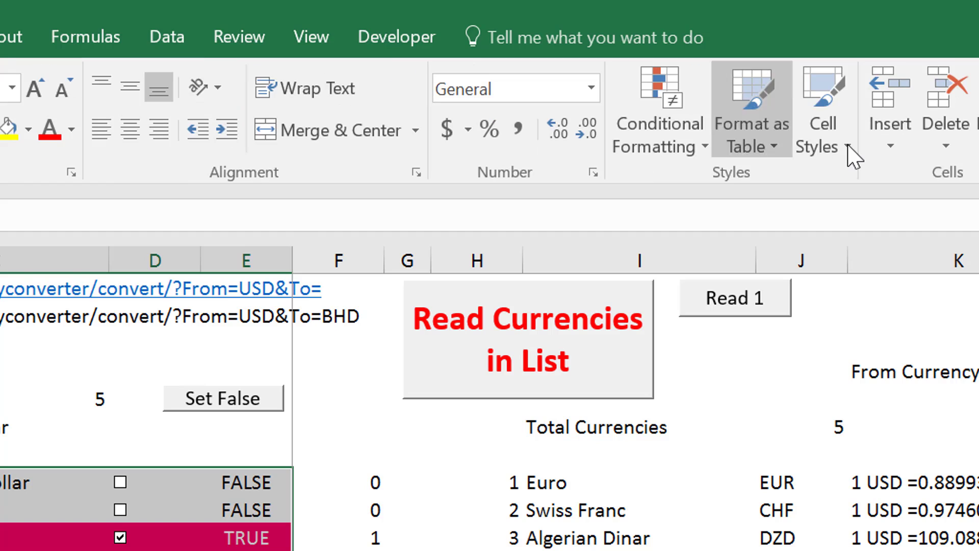
left_click(681, 147)
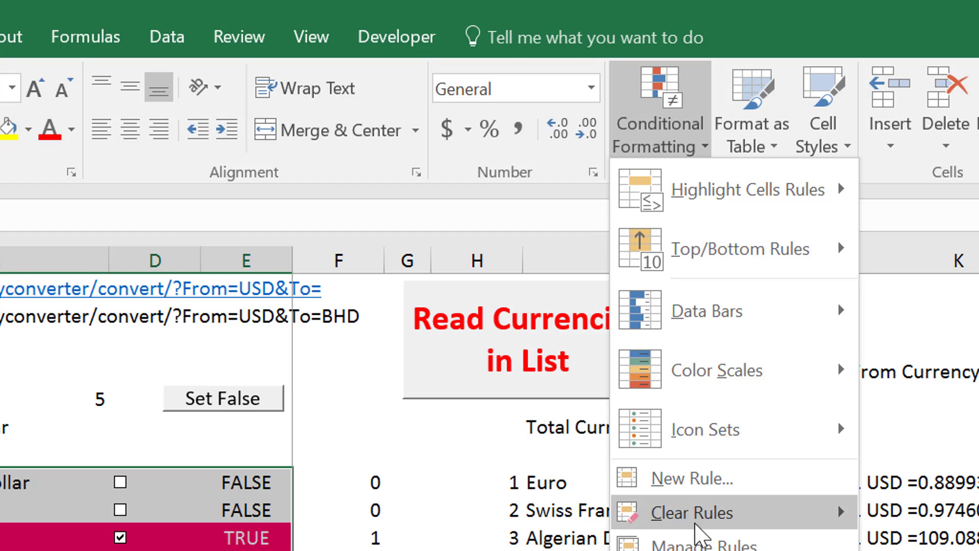
left_click(695, 544)
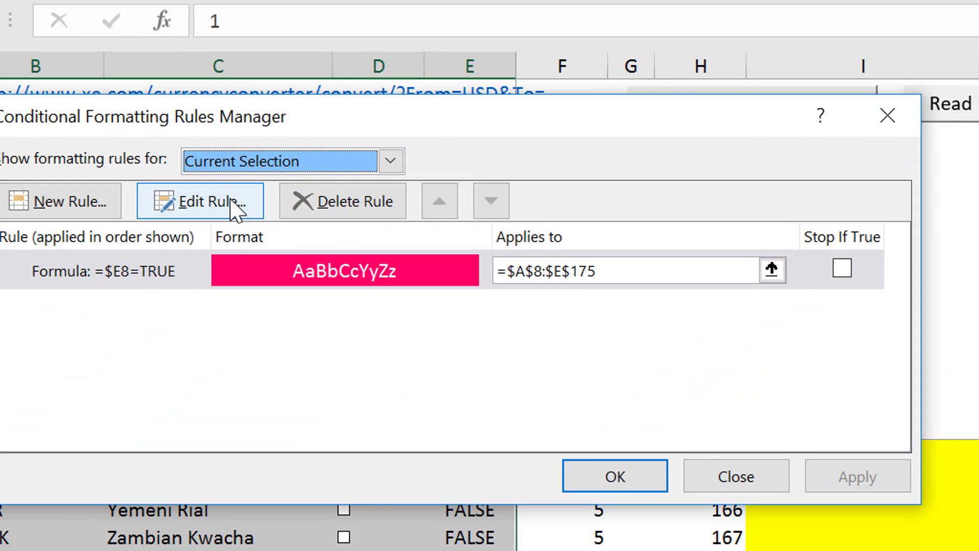
- Review the rule formula =$E8=TRUE and its pink format, then apply the rule and close the manager
left_click(216, 231)
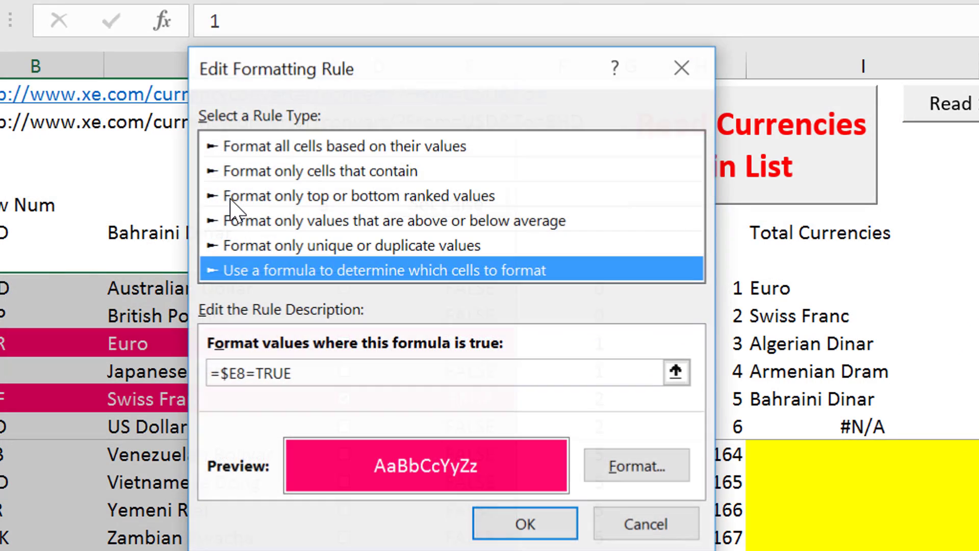
left_click(213, 374)
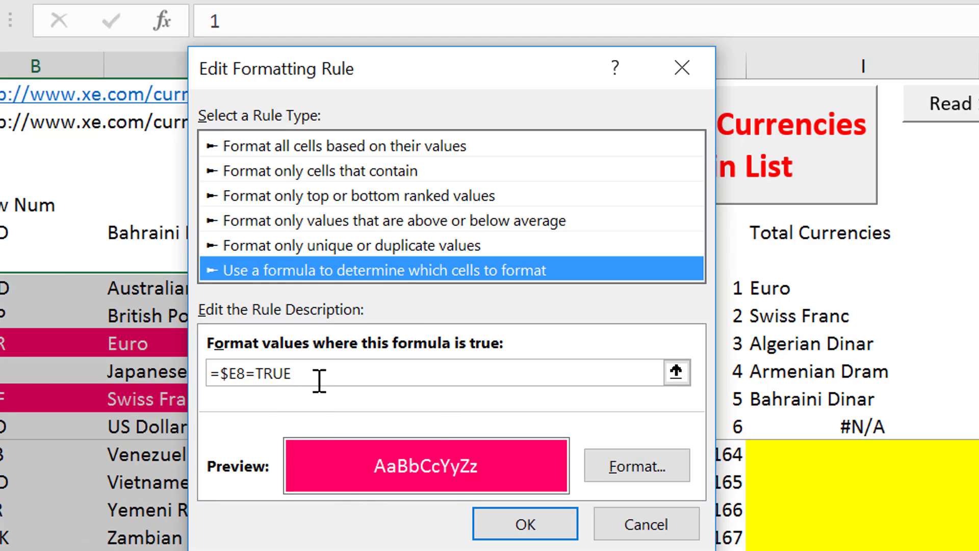
left_click(524, 533)
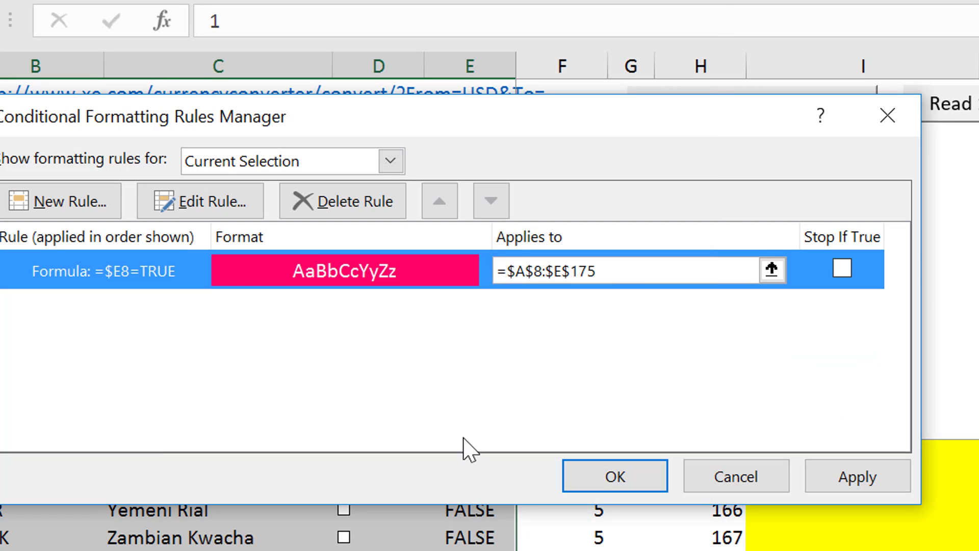
left_click(839, 487)
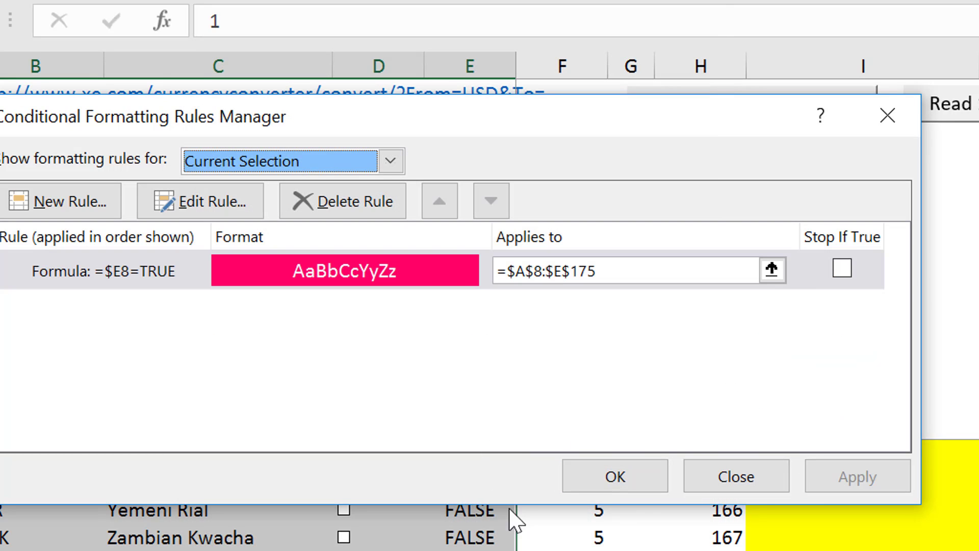
left_click(615, 476)
- Look through the currency list in column A, comparing the highlighted rows with their checkboxes
key("Up")
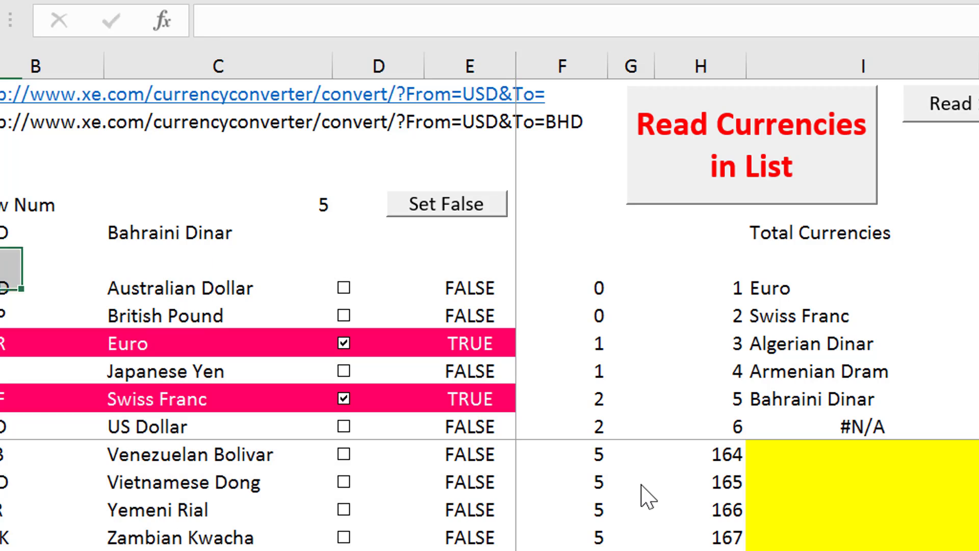
key("Down")
key("Down")
key("Down")
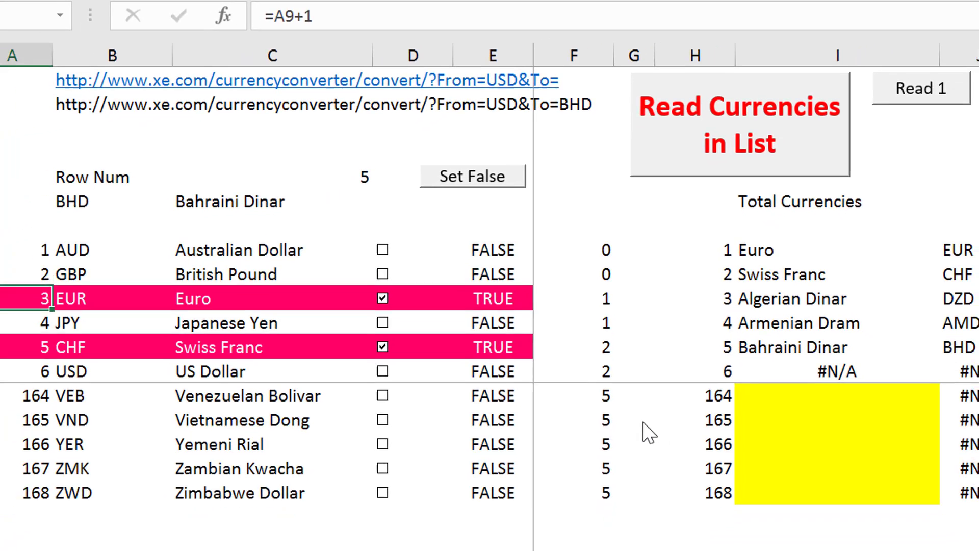
key("Down")
key("Down")
key("Down")
key("Down")
key("Down")
key("Down")
key("Down")
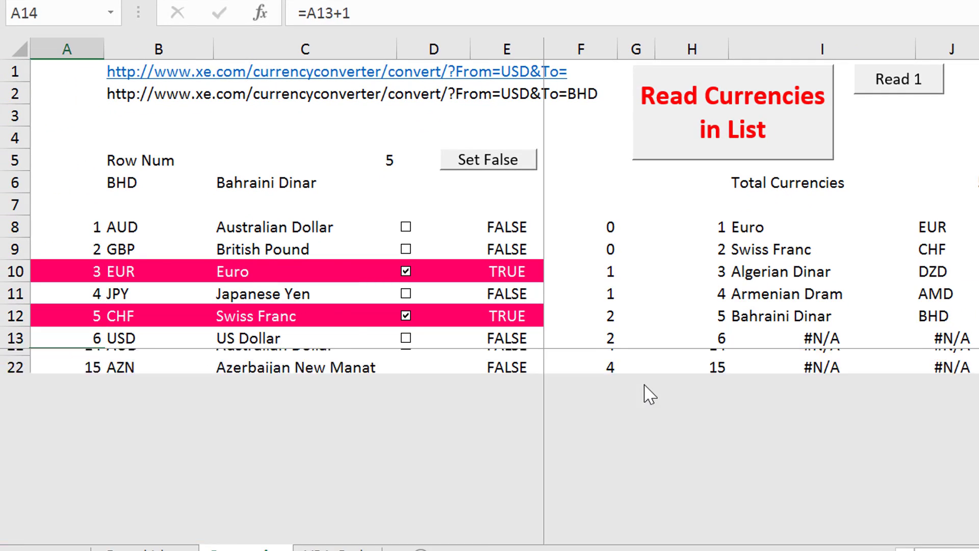
key("Down")
key("Down")
key("Down")
key("Down")
key("Down")
key("Down")
key("Down")
key("Down")
key("Down")
key("Down")
key("Down")
key("Down")
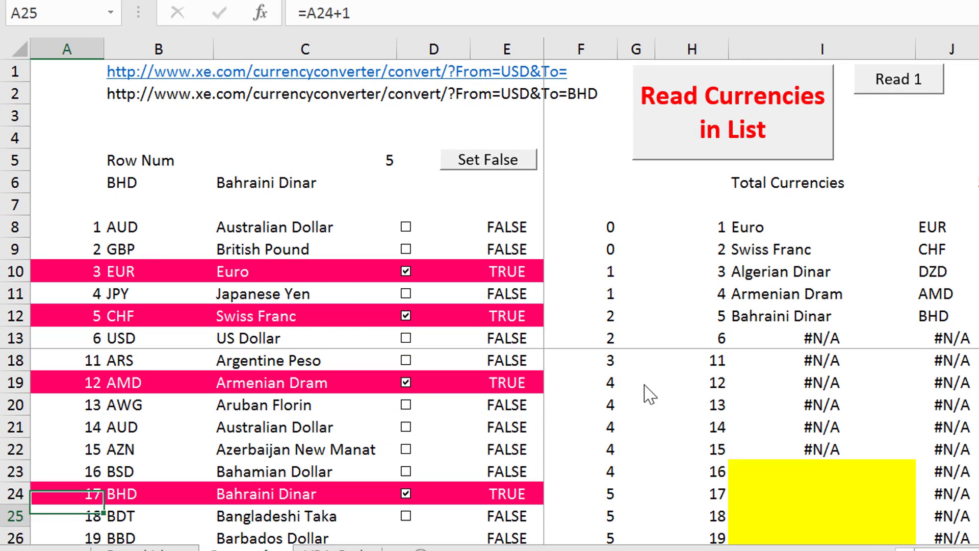
key("Up")
key("Up")
key("Up")
key("Up")
key("Up")
key("Up")
key("Up")
key("Up")
key("Up")
key("Up")
key("Up")
key("Up")
key("Up")
key("Up")
key("Up")
key("Up")
key("Up")
key("Up")
key("Up")
key("Up")
key("Up")
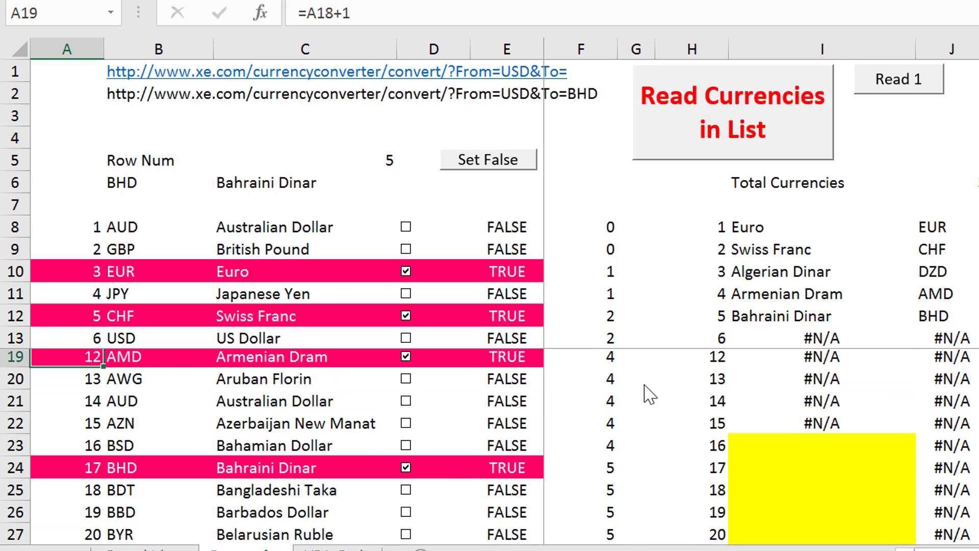
key("Down")
key("Down")
key("Down")
key("Down")
key("Down")
key("Down")
key("Down")
key("Down")
key("Down")
key("Down")
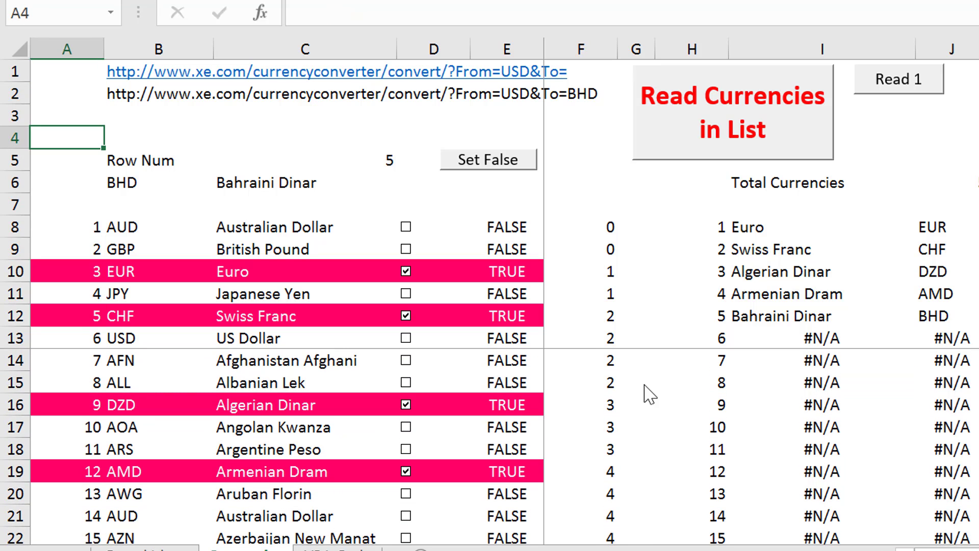
key("Down")
key("Down")
key("Down")
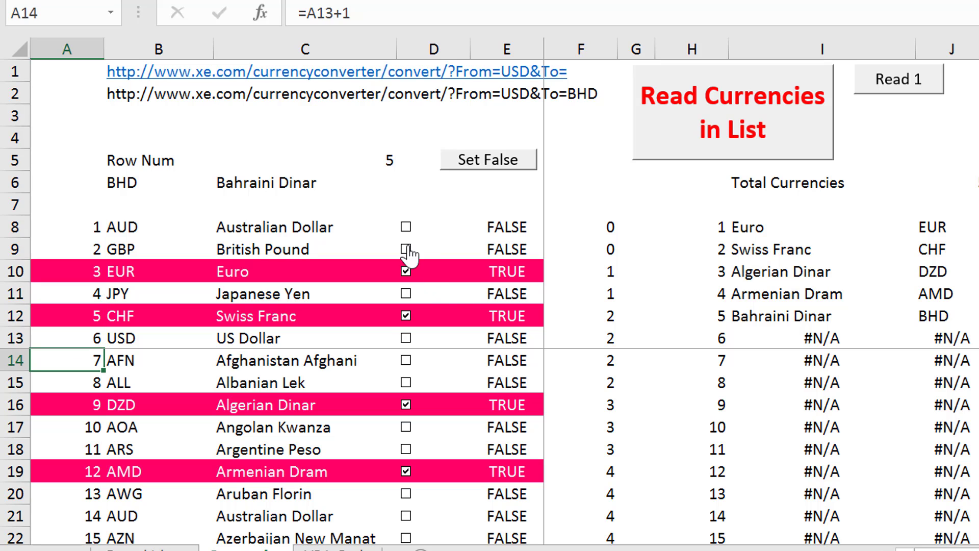
- Clear all currency checkboxes with Set False and tick Japanese Yen, Algerian Dinar and Aruban Florin
left_click(485, 162)
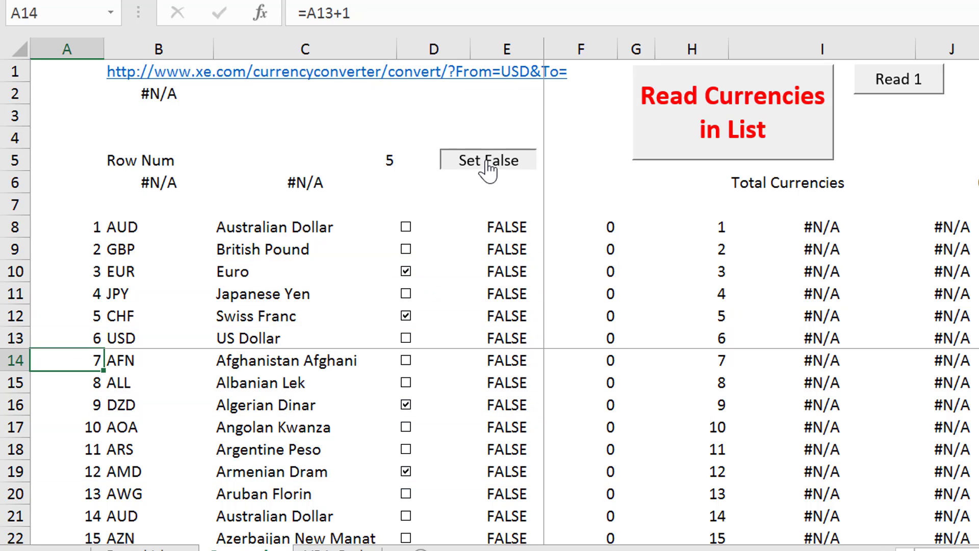
left_click(405, 296)
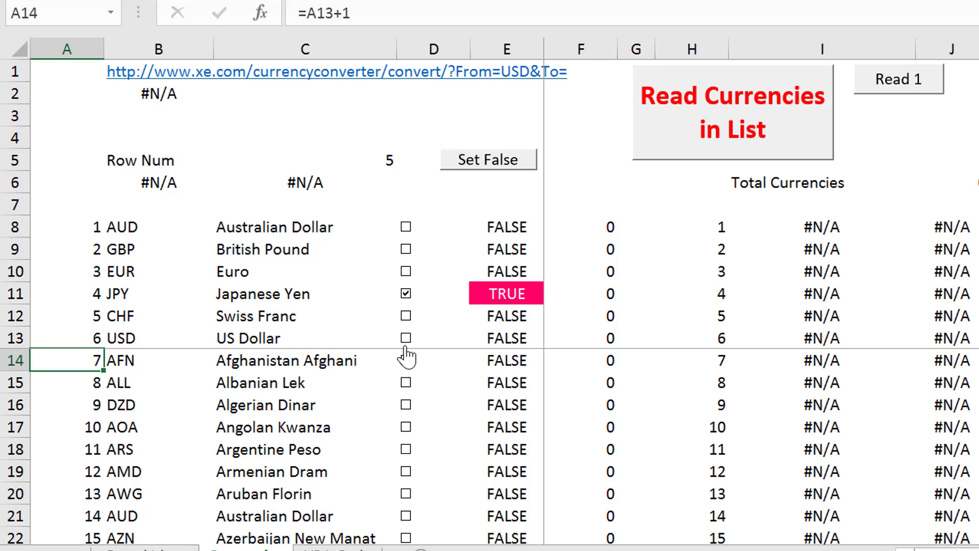
left_click(406, 405)
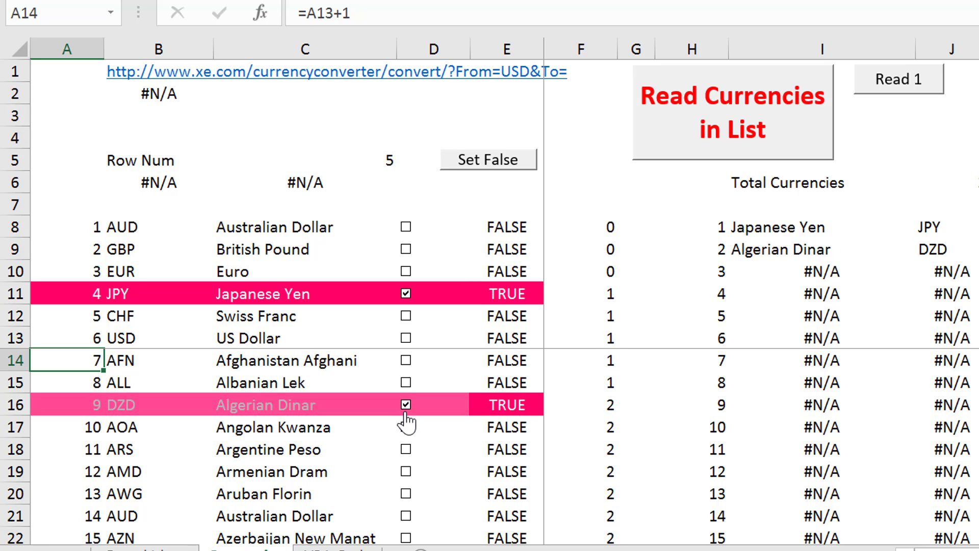
left_click(406, 493)
- Run Read Currencies in List for the three ticked currencies and accept its message
left_click(686, 158)
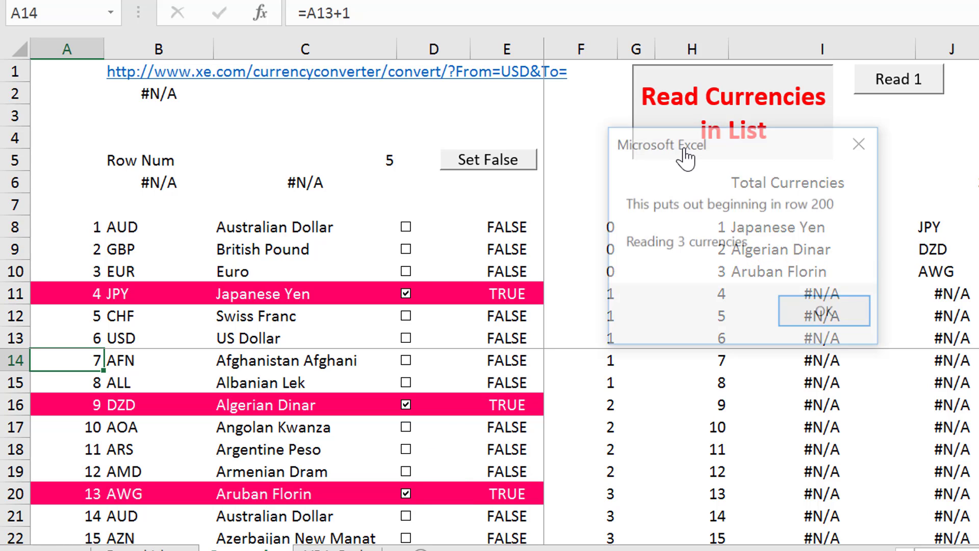
key("Return")
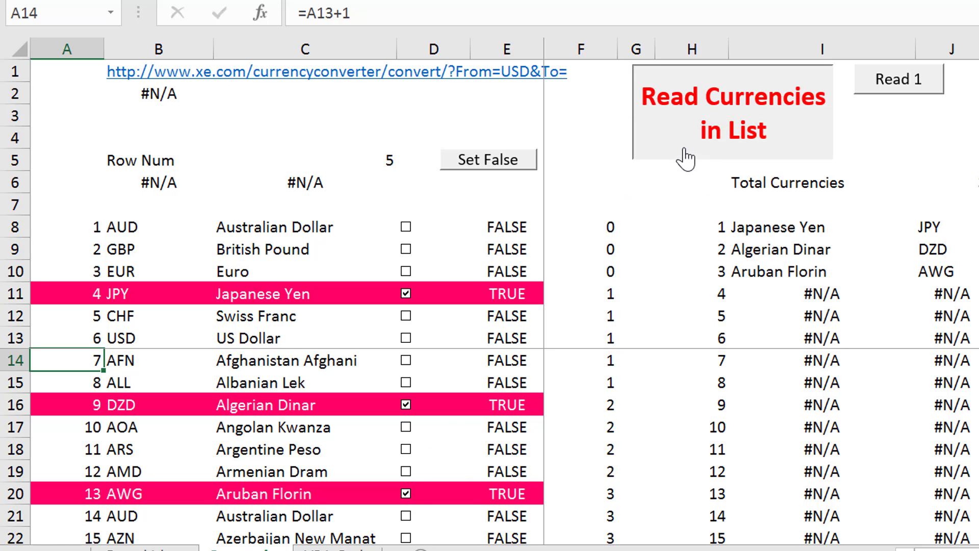